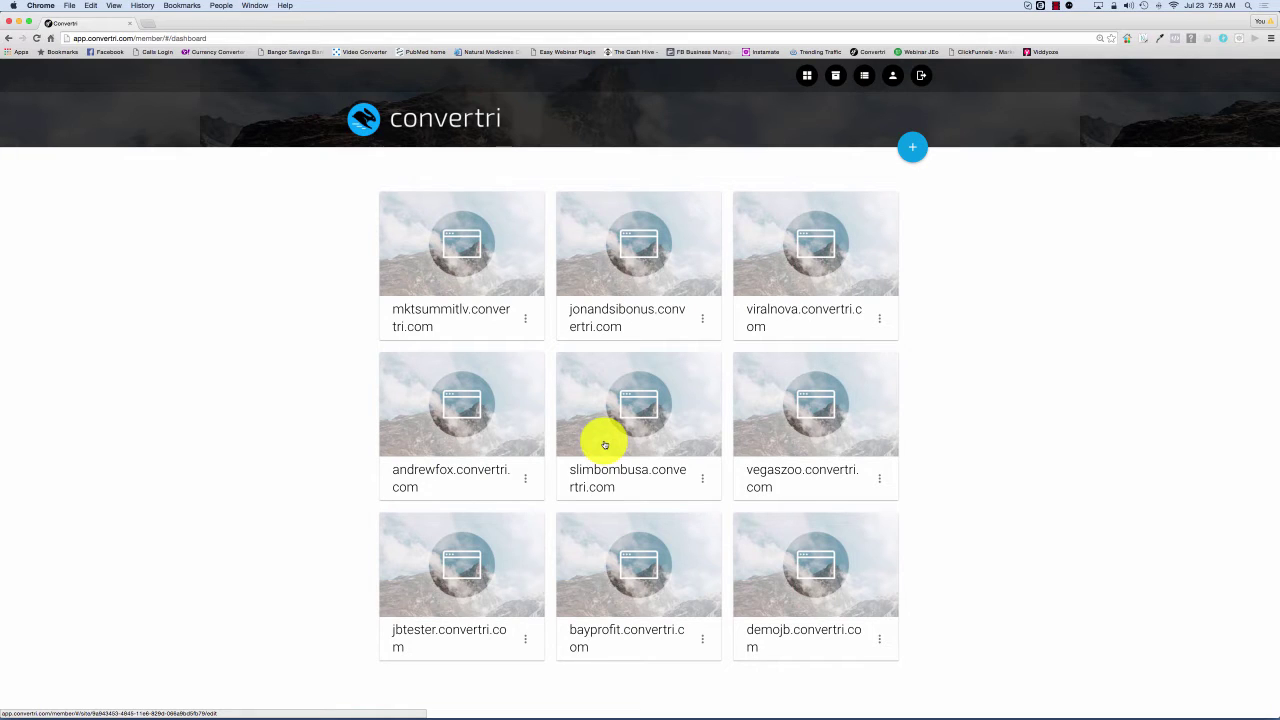
Open the jbtester site and create a new funnel named 'Subs test'
click(458, 585)
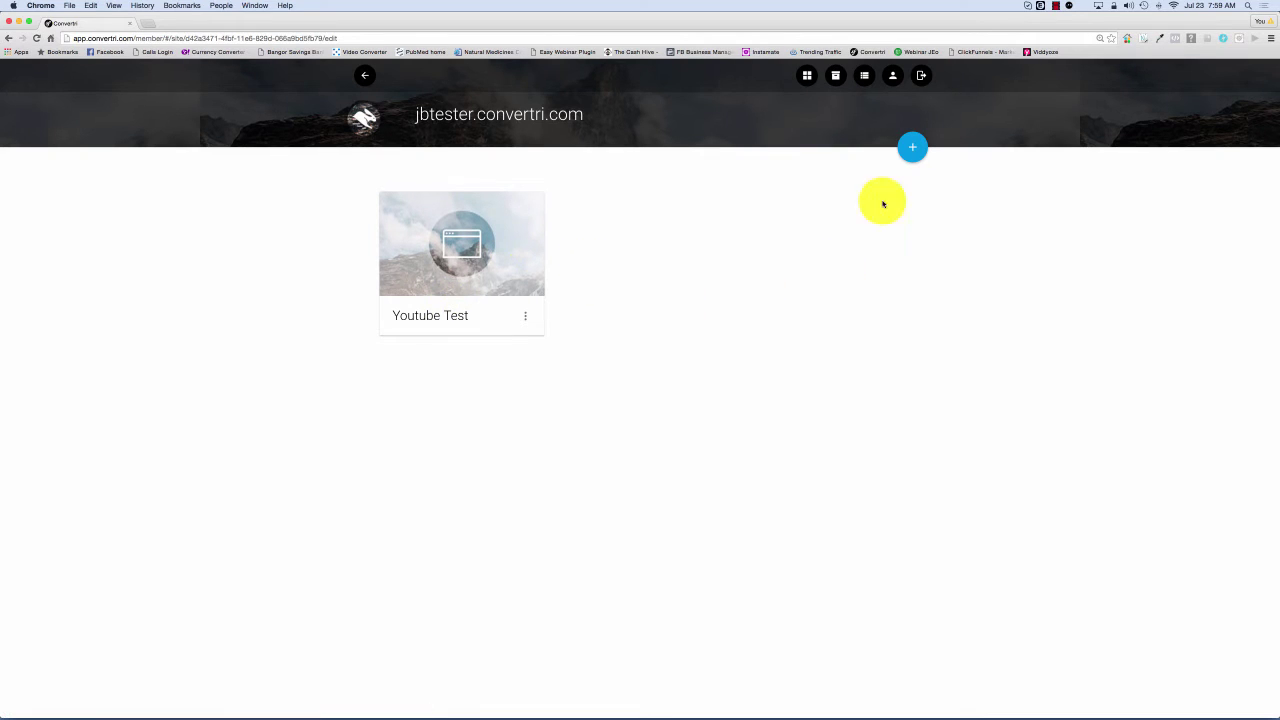
click(913, 149)
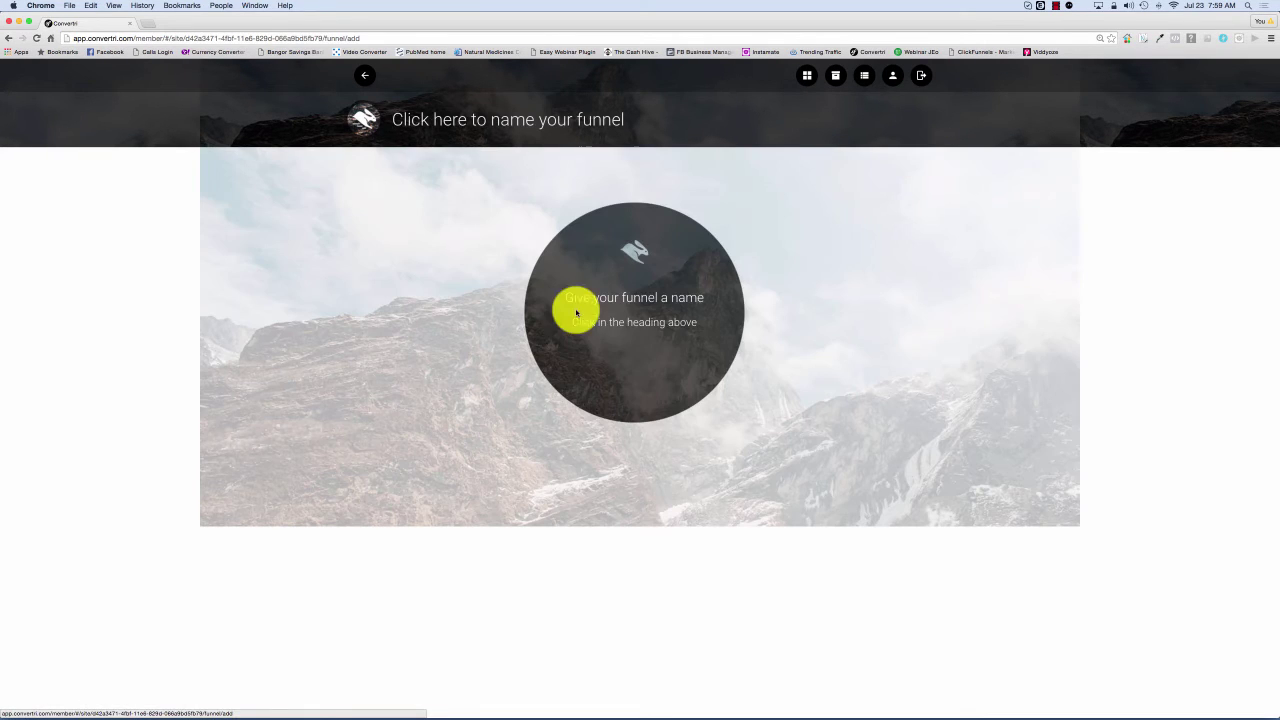
click(507, 118)
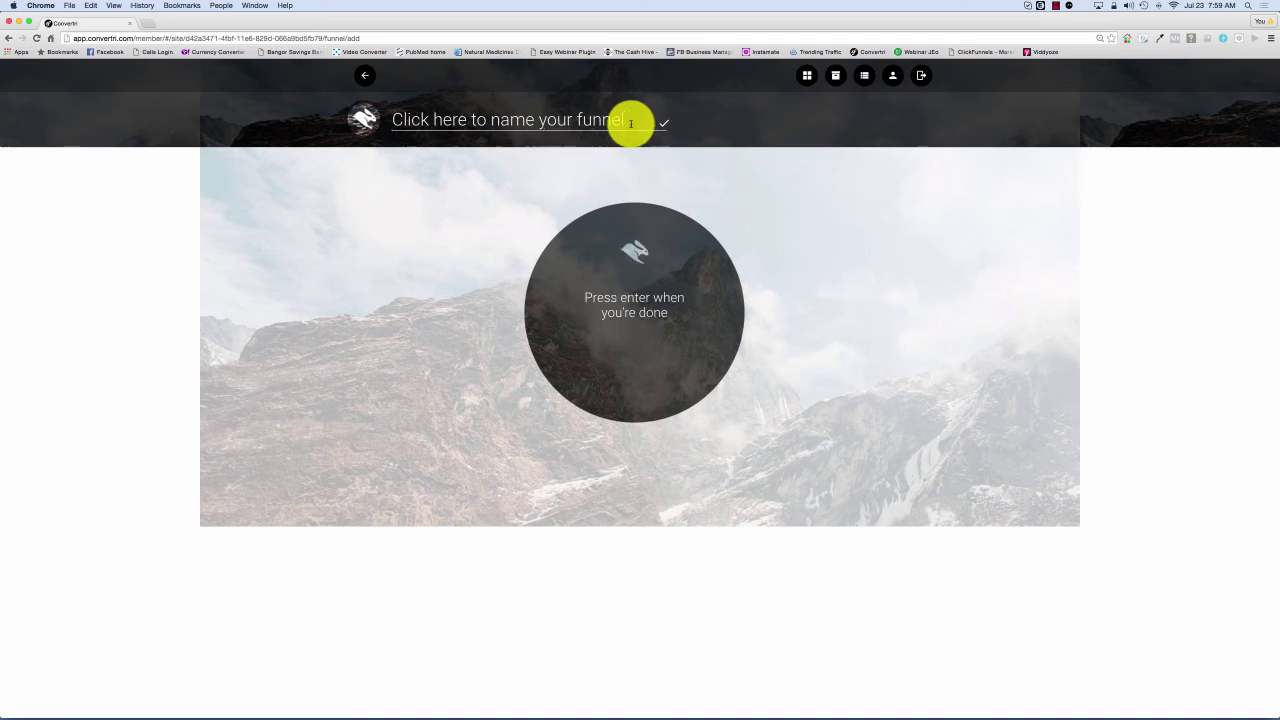
text(Su)
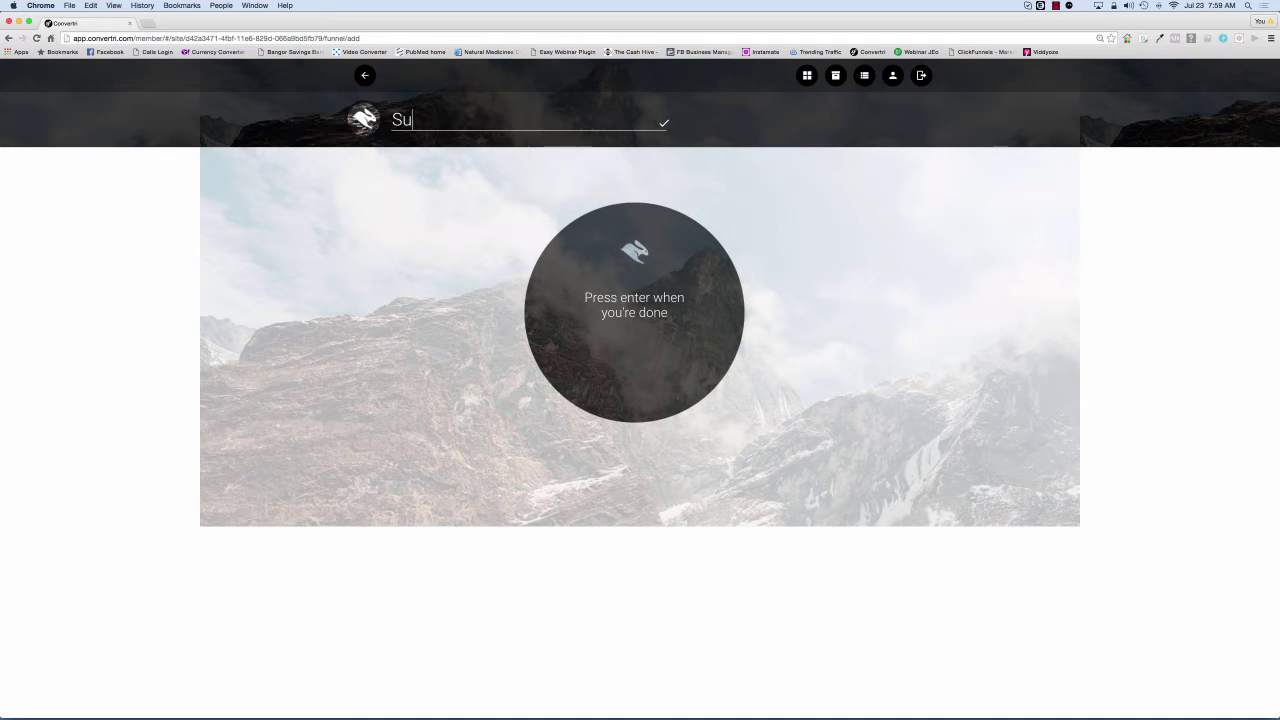
text(bs test)
text(er)
key(BackSpace)
key(BackSpace)
key(Return)
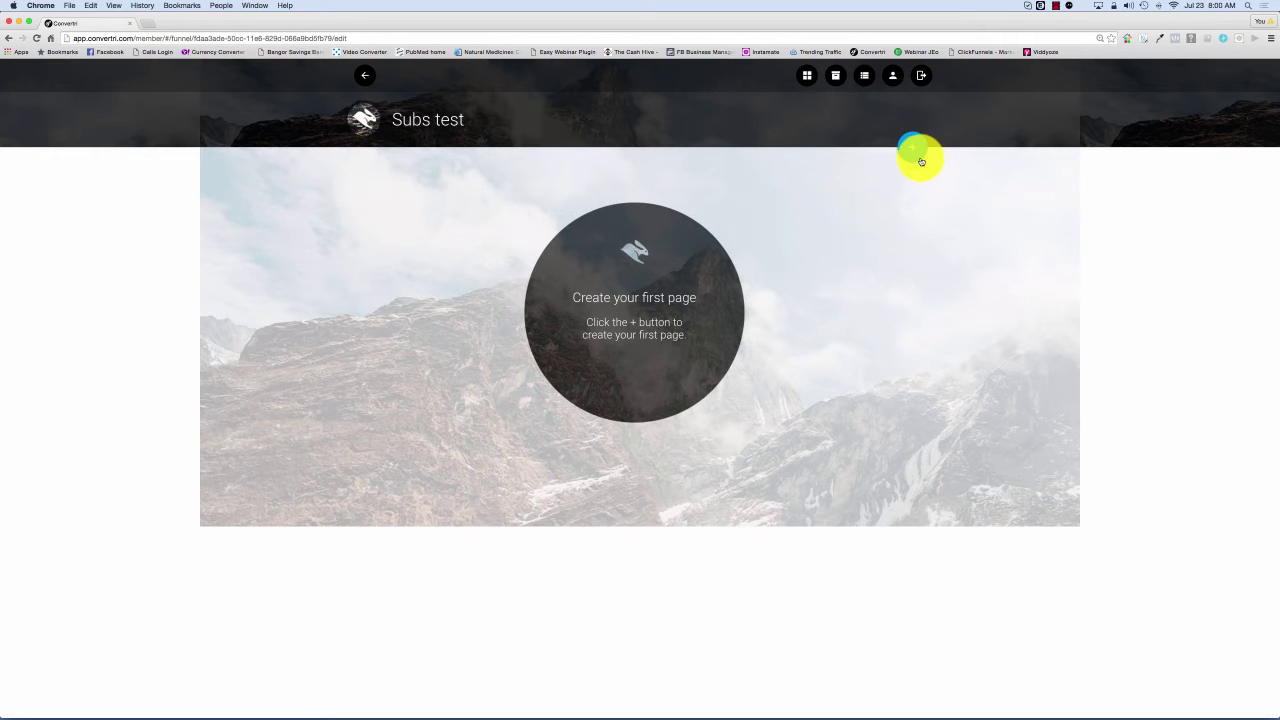
Start a new funnel page from the Blank template
click(912, 148)
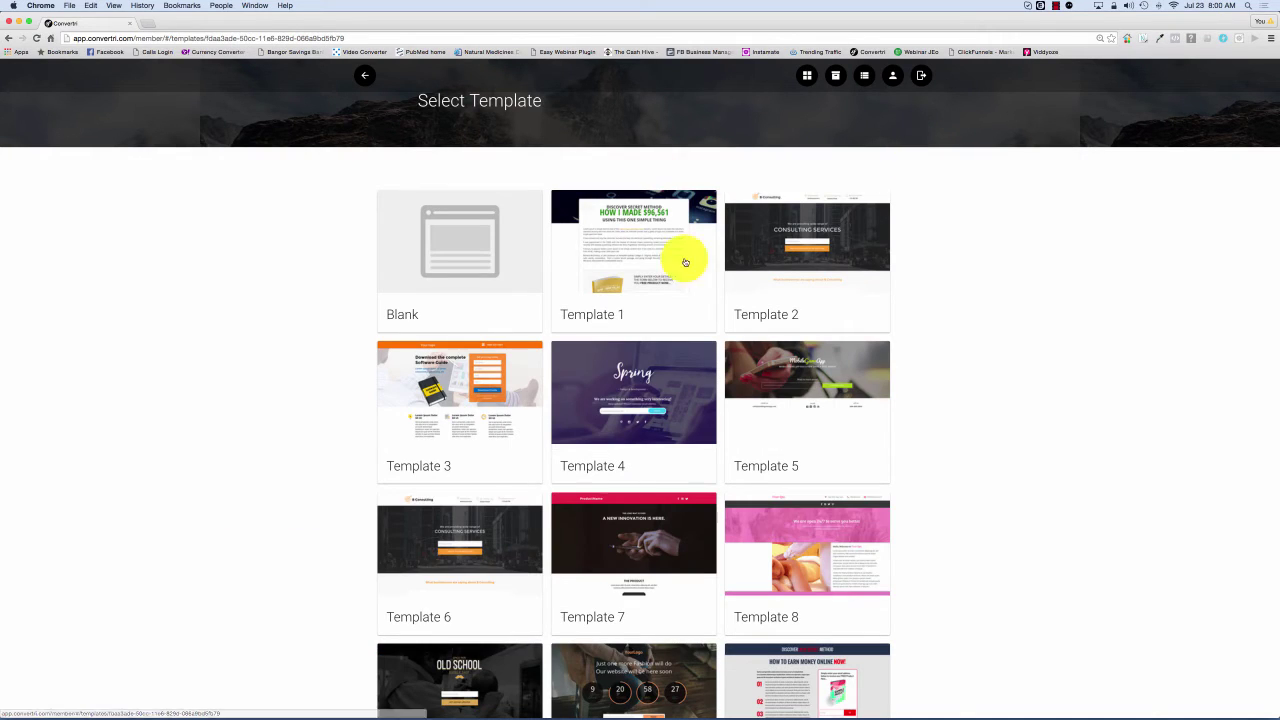
scroll(709, 262, down, 3)
scroll(709, 262, down, 2)
scroll(710, 262, down, 5)
scroll(709, 262, down, 5)
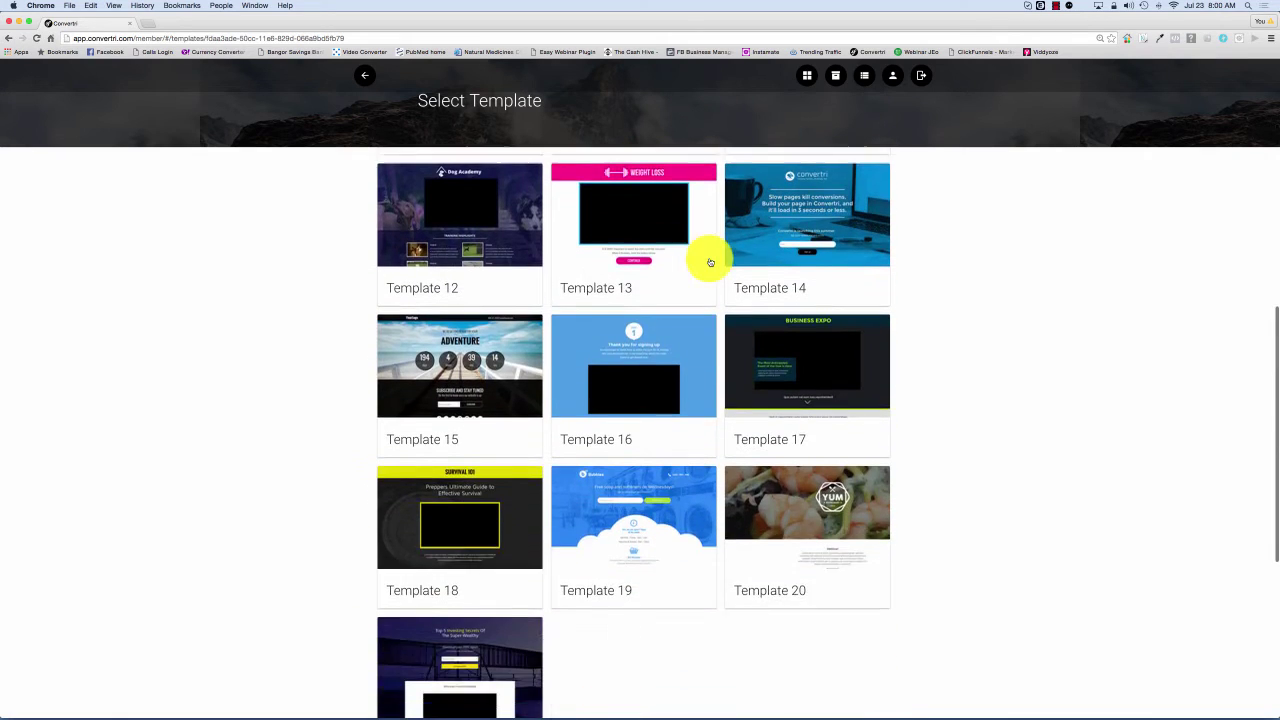
scroll(709, 262, down, 5)
scroll(709, 262, down, 2)
scroll(709, 262, down, 2)
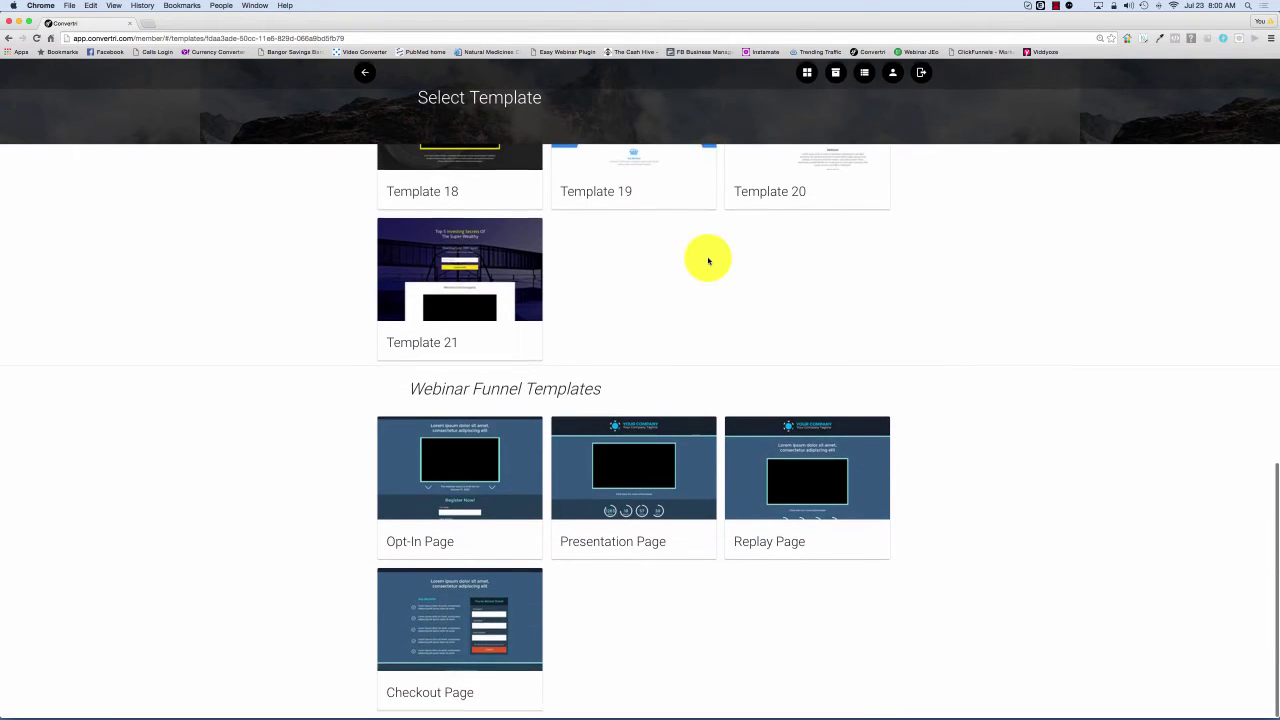
scroll(709, 262, up, 10)
scroll(708, 261, up, 4)
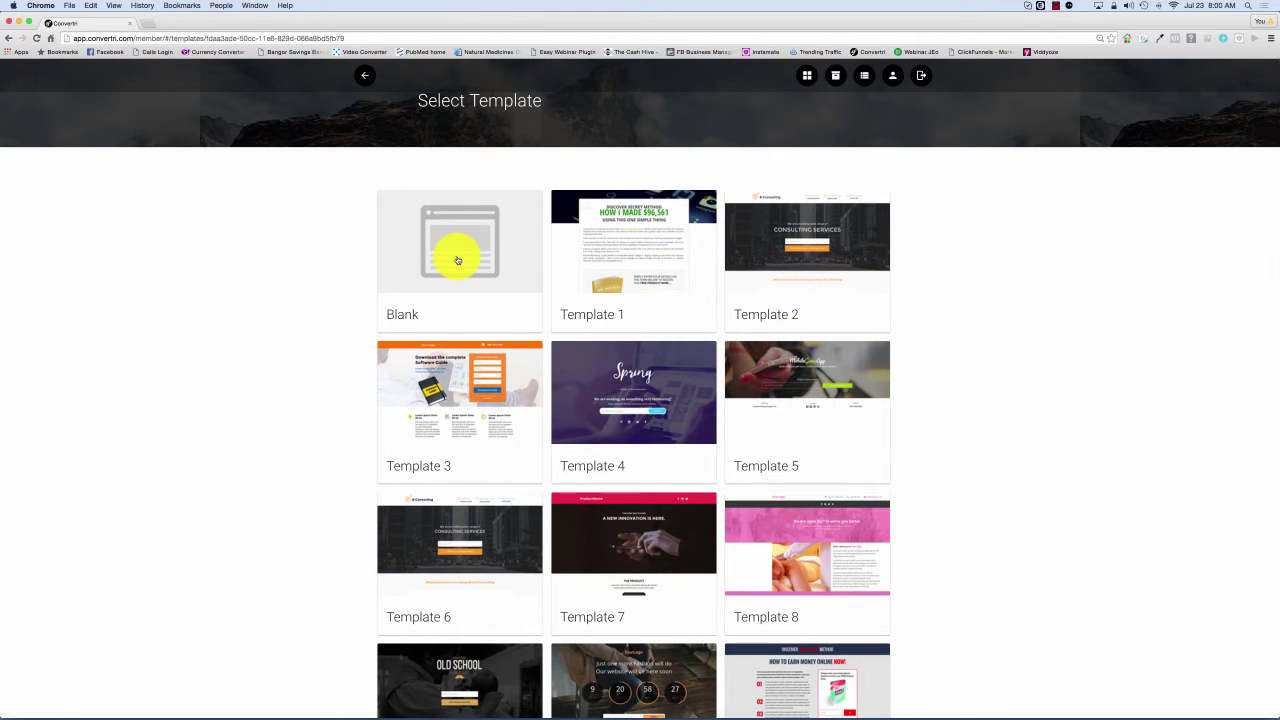
click(457, 260)
Name the blank page 'test1' and accept it
click(611, 382)
key(BackSpace)
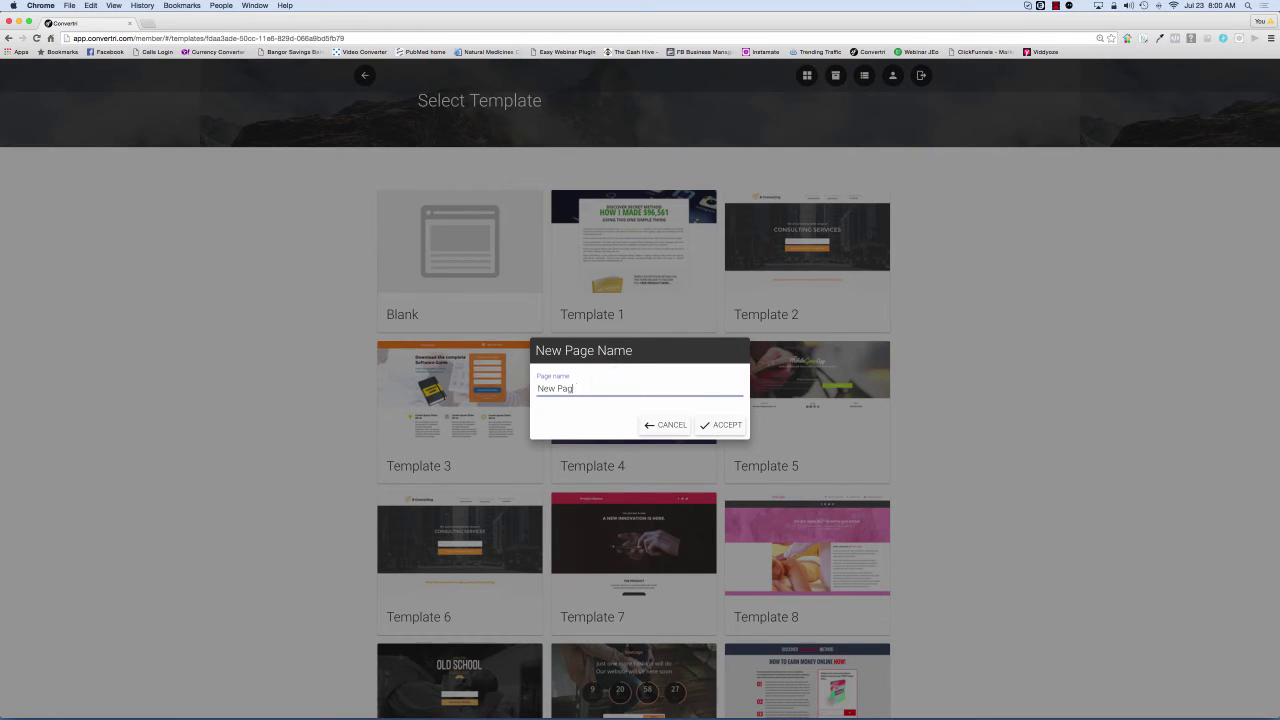
key(BackSpace)
key(BackSpace)
key(BackSpace)
key(BackSpace)
text(test1)
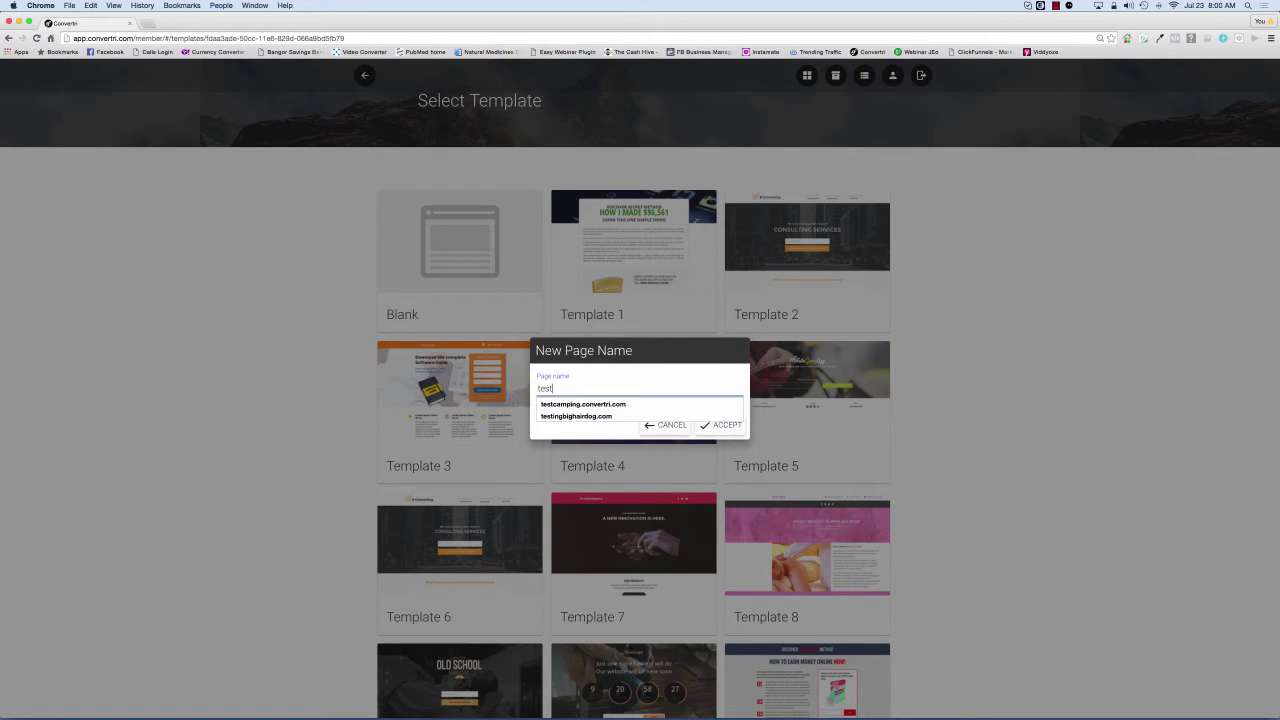
click(741, 432)
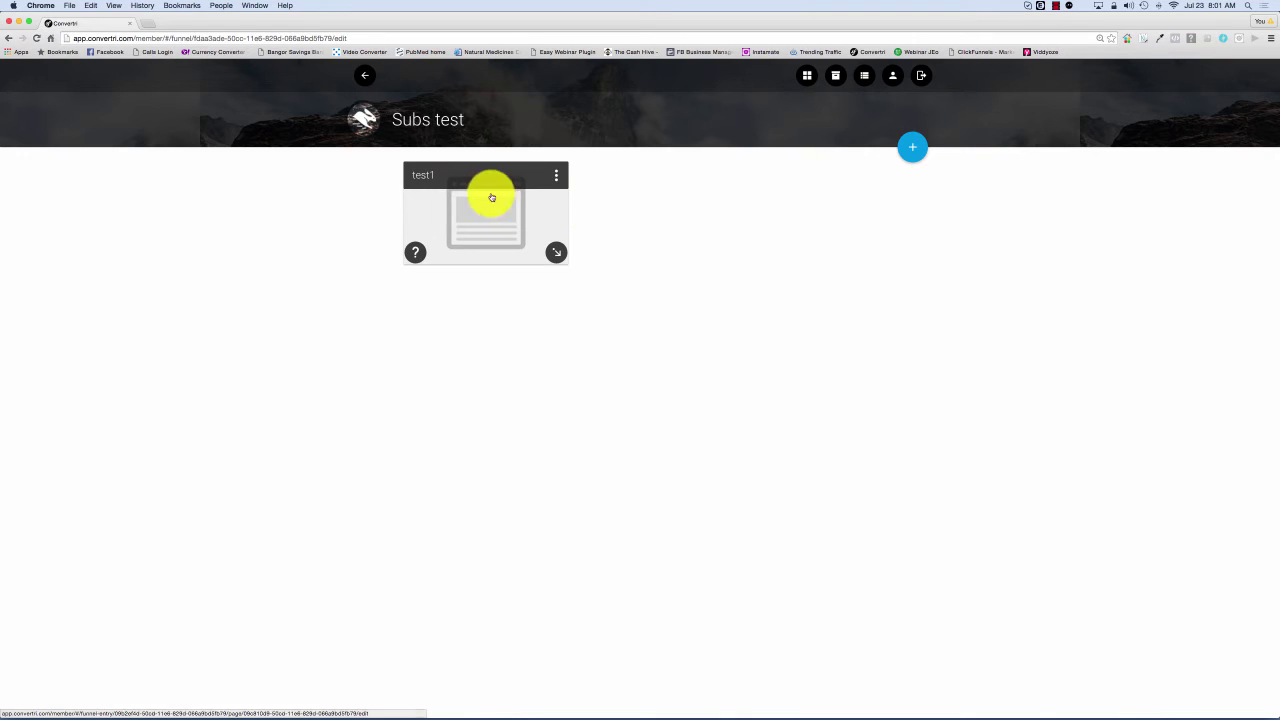
Add a blank page named oto1 to the funnel
click(913, 150)
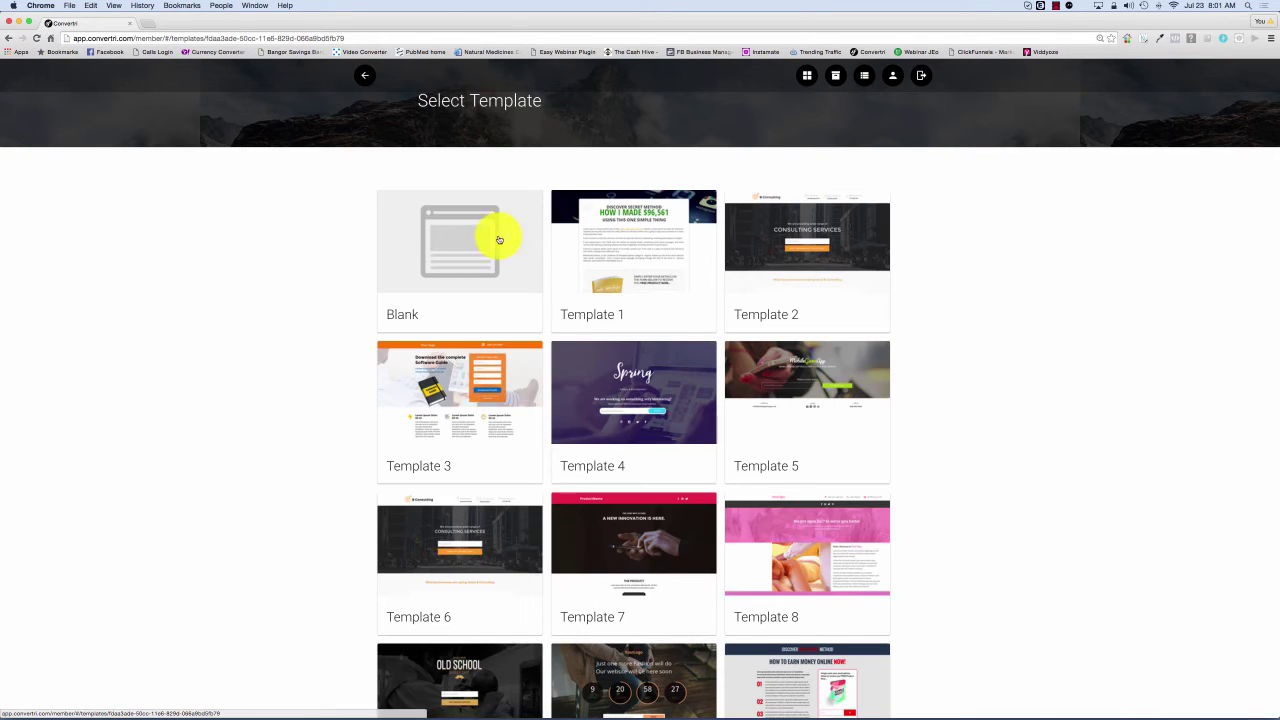
click(455, 240)
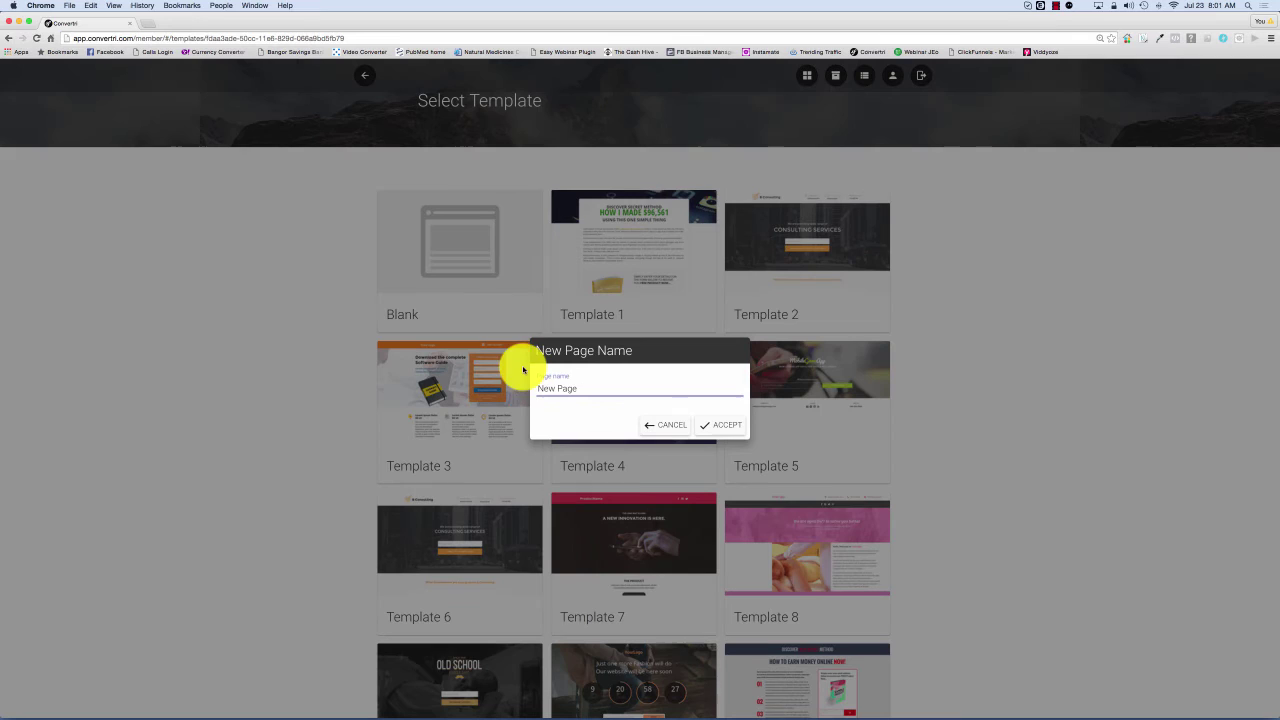
key(BackSpace)
key(BackSpace)
key(BackSpace)
key(BackSpace)
key(BackSpace)
key(BackSpace)
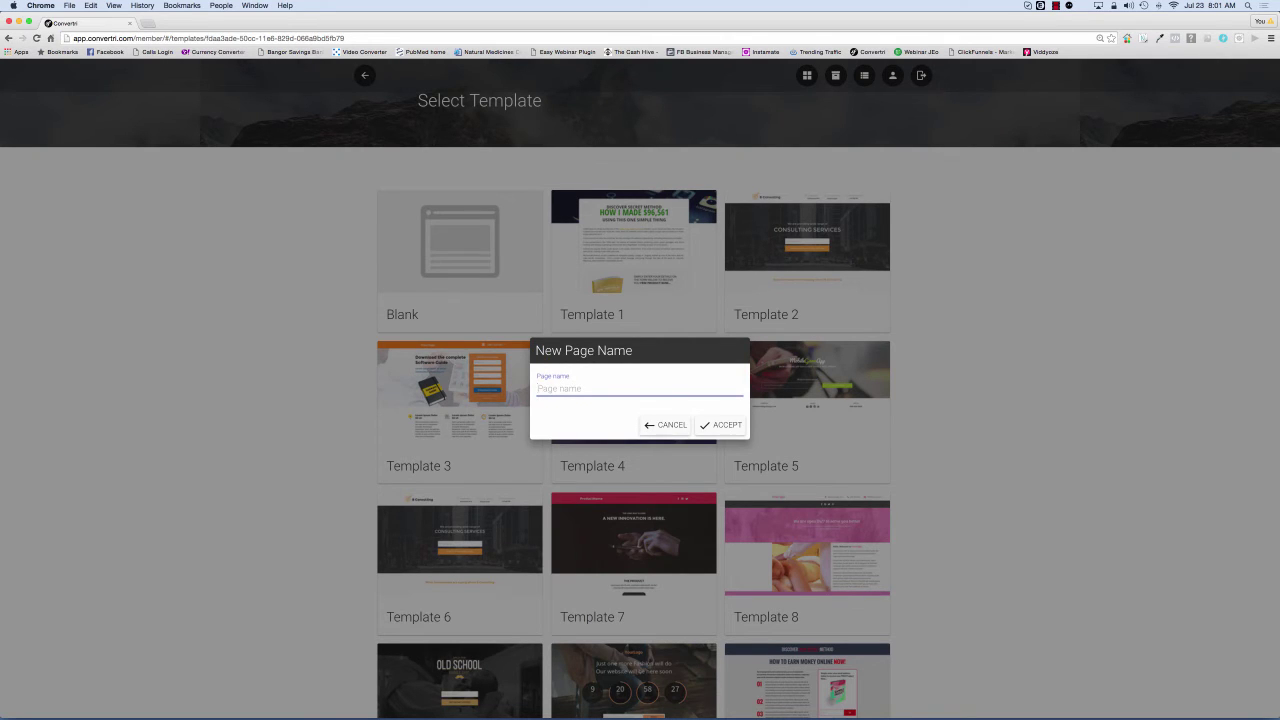
text(opt)
key(Return)
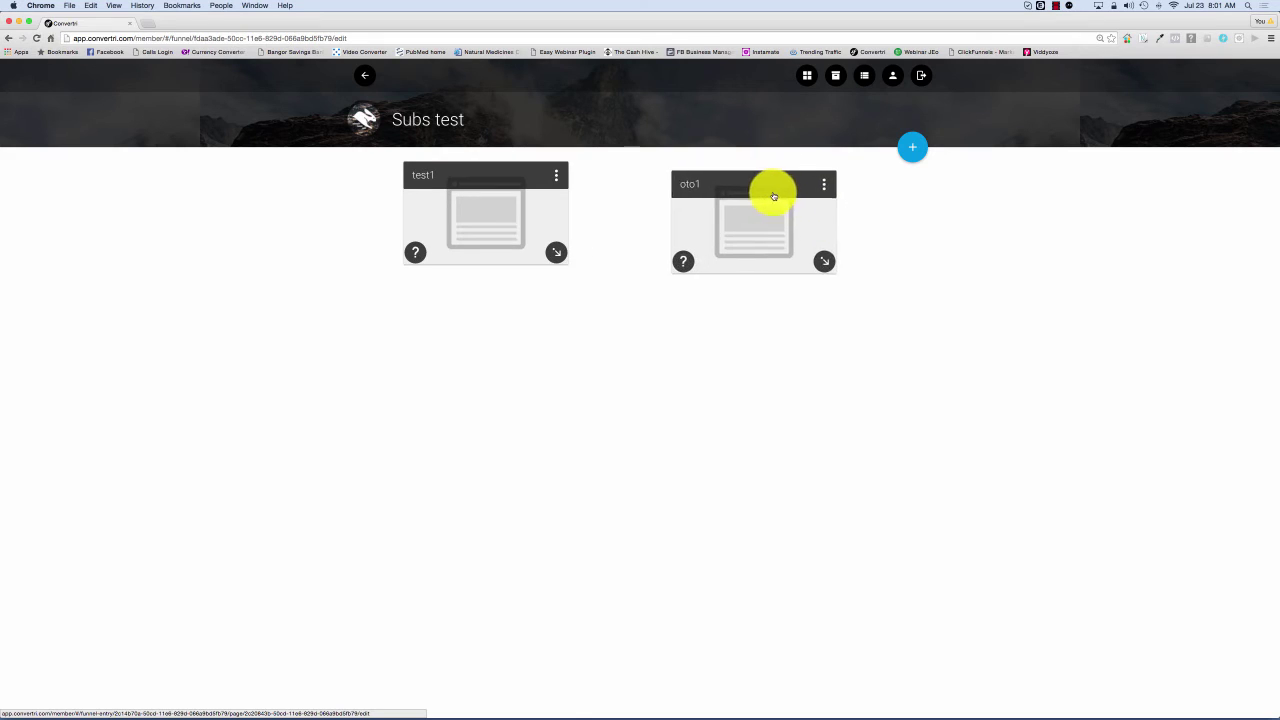
Add a blank page named oto2 and move its card below oto1
click(913, 149)
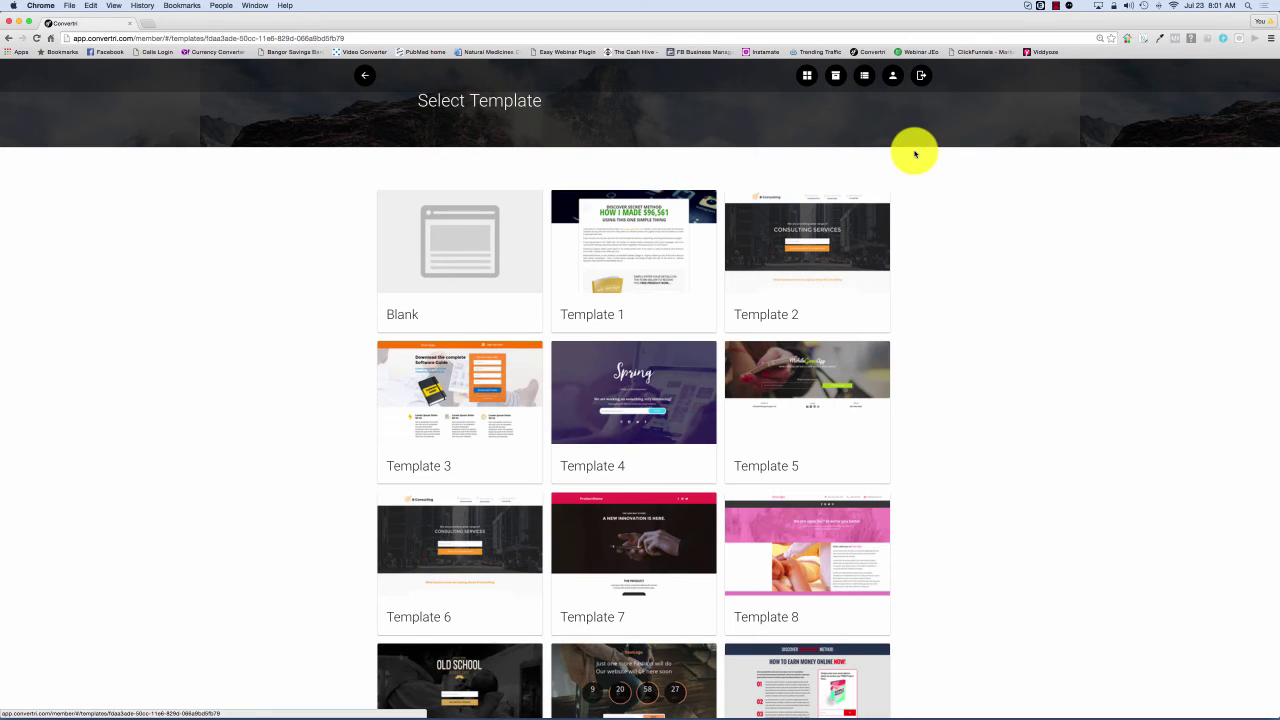
click(479, 233)
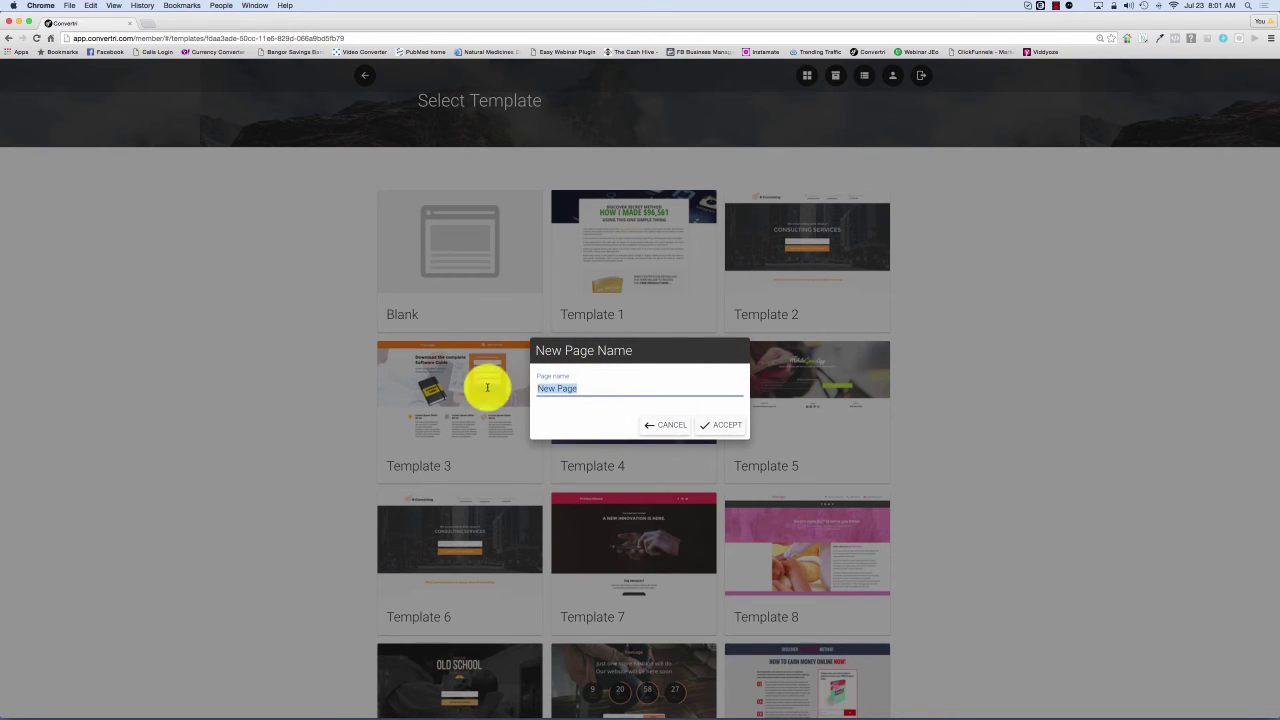
text(o)
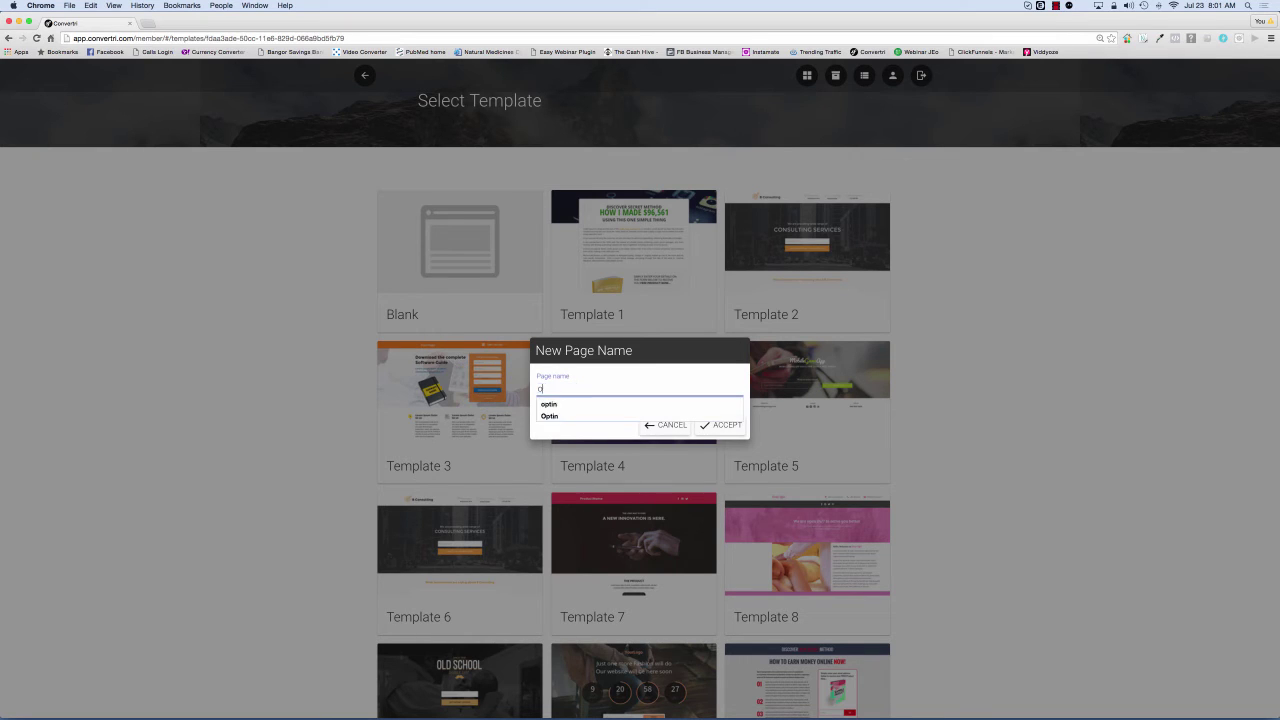
text(to2)
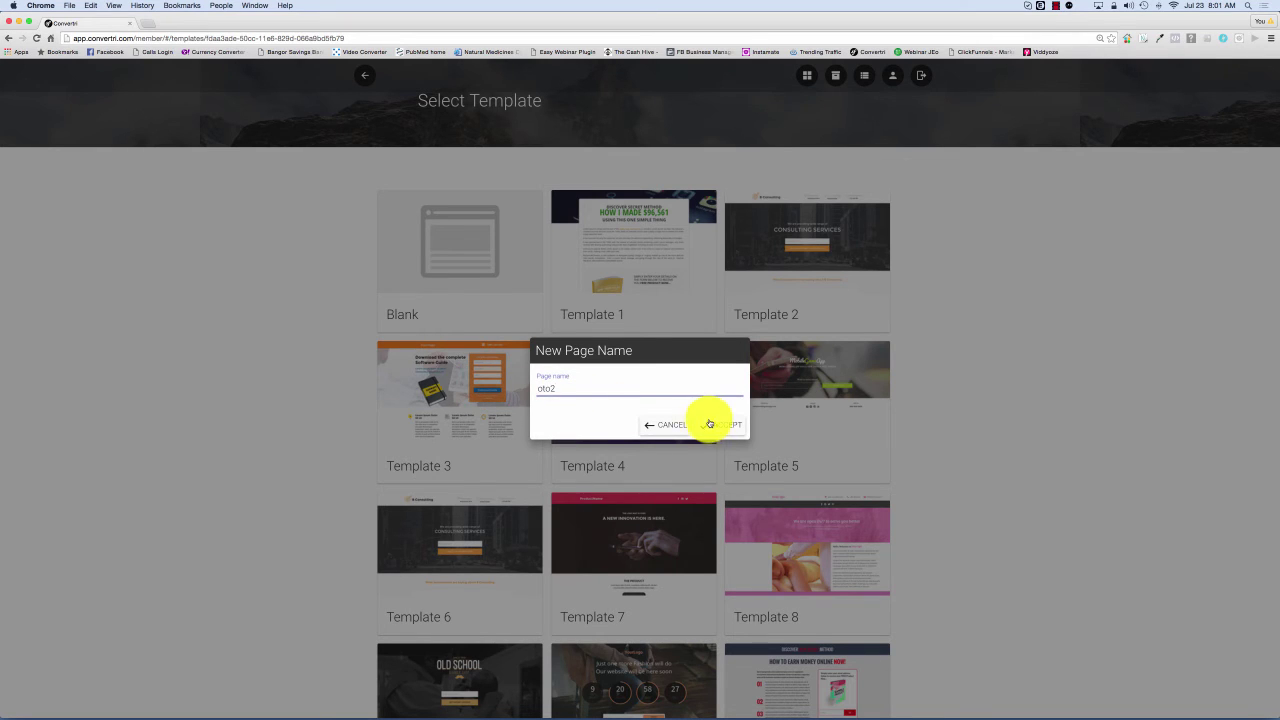
click(712, 425)
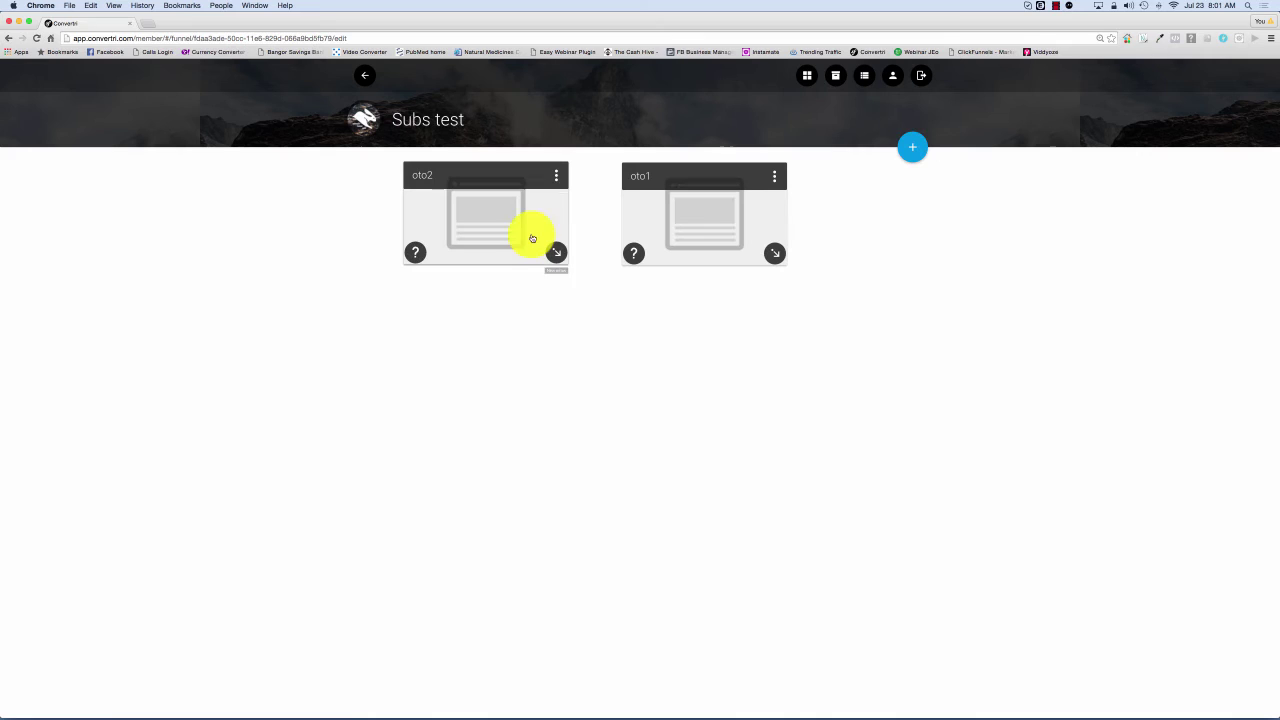
drag(500, 171, 723, 378)
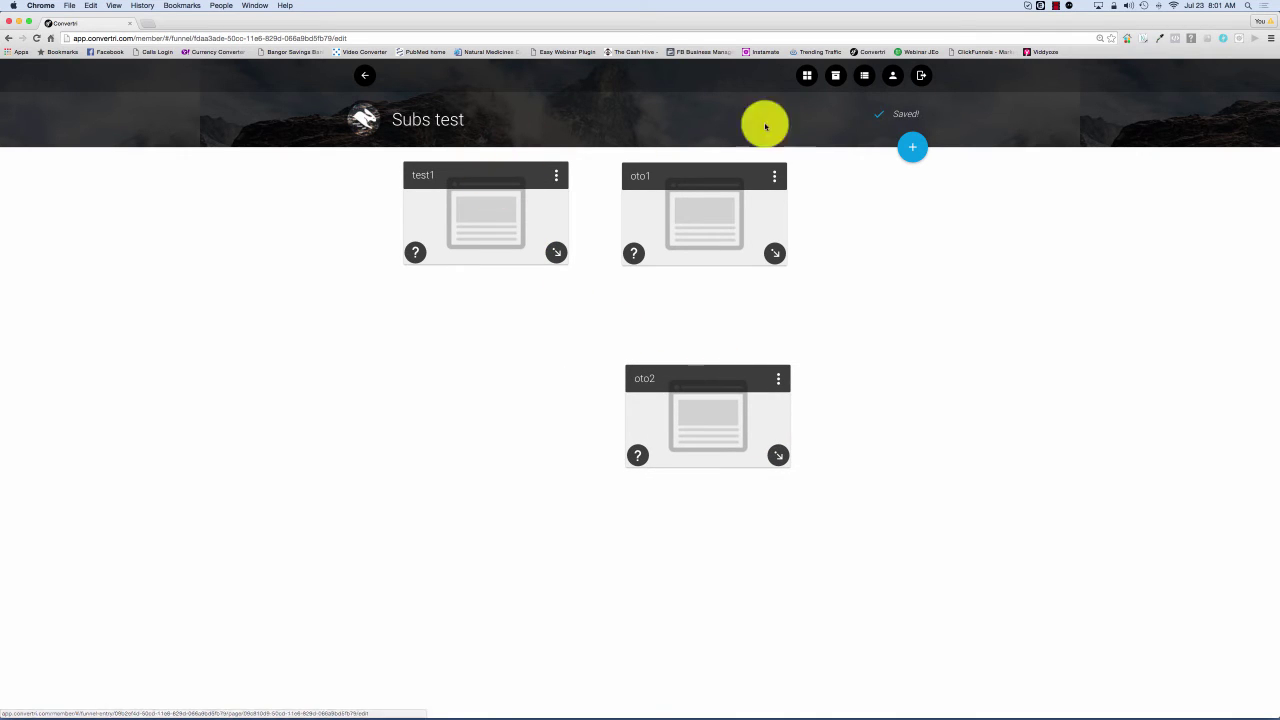
Add a blank page named downsells and place its card below oto2
click(911, 148)
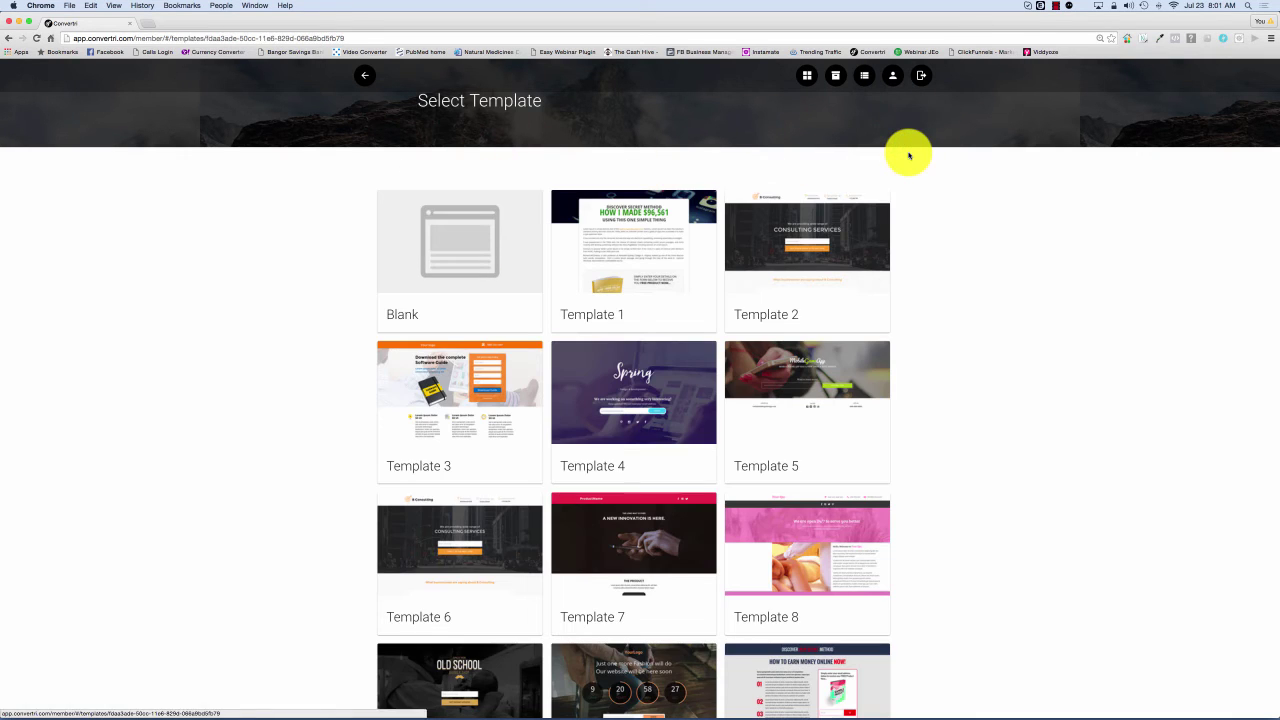
click(485, 233)
drag(616, 384, 471, 363)
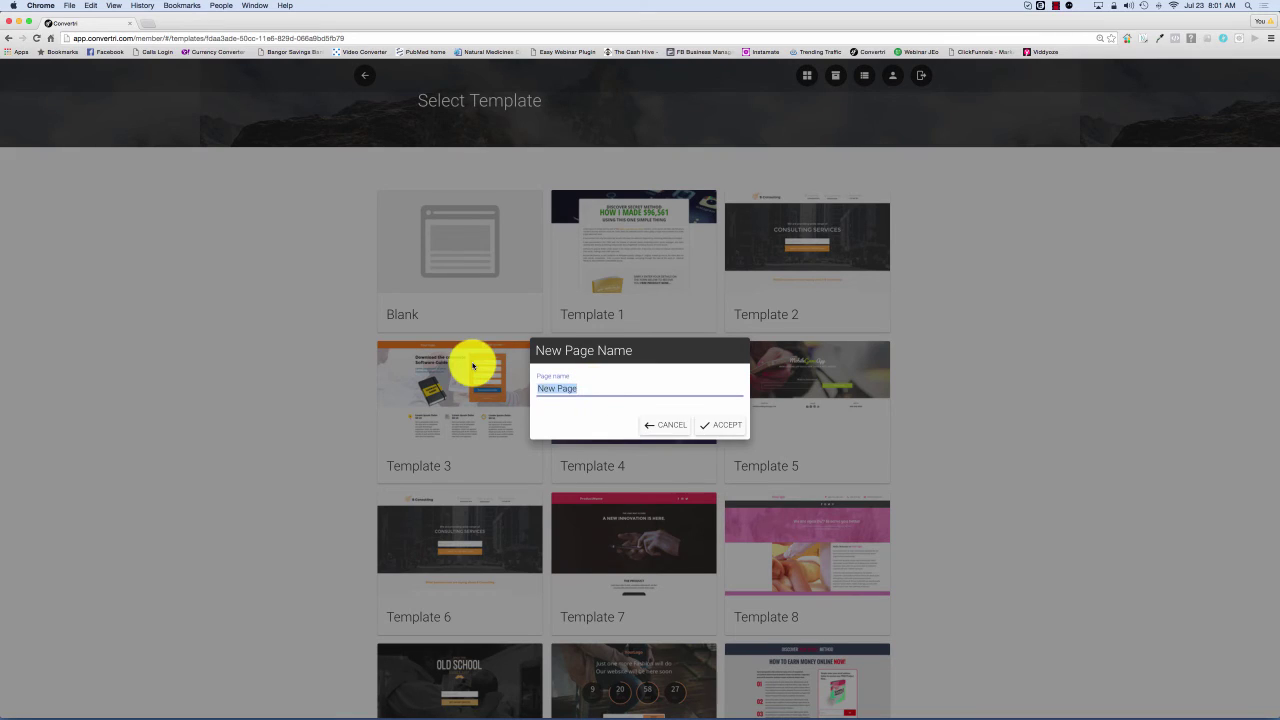
text(downsells)
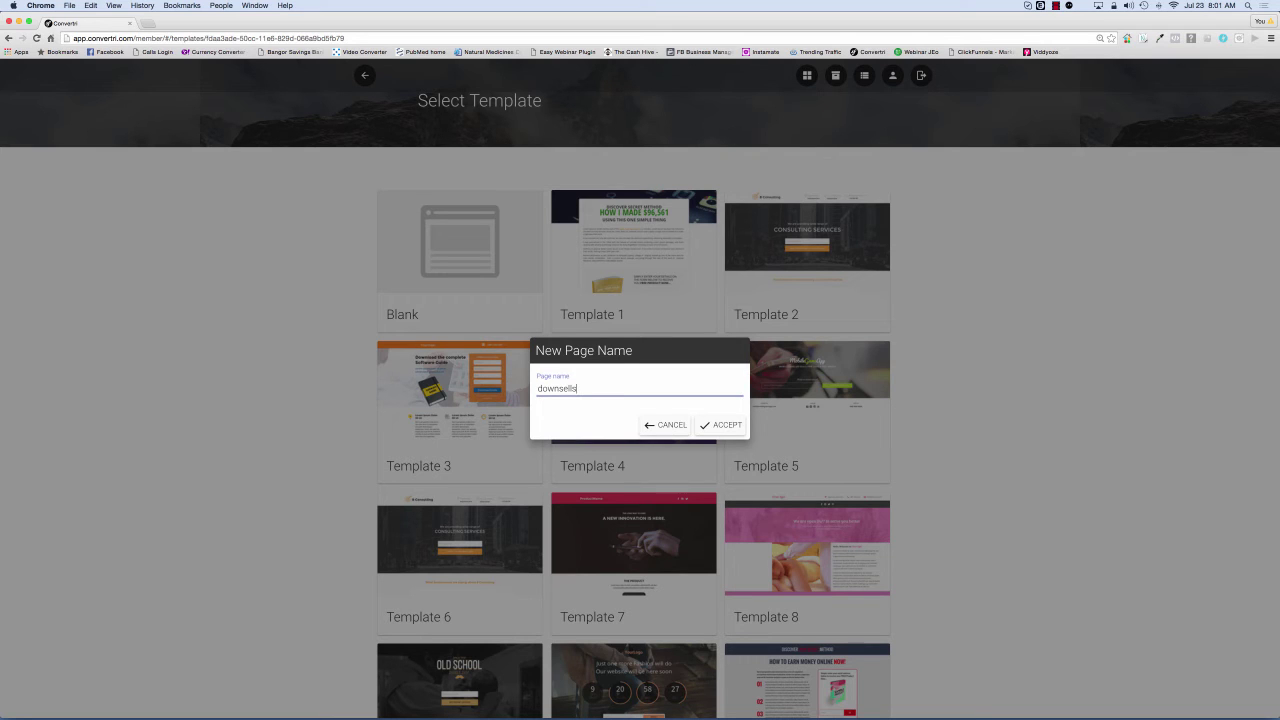
click(719, 427)
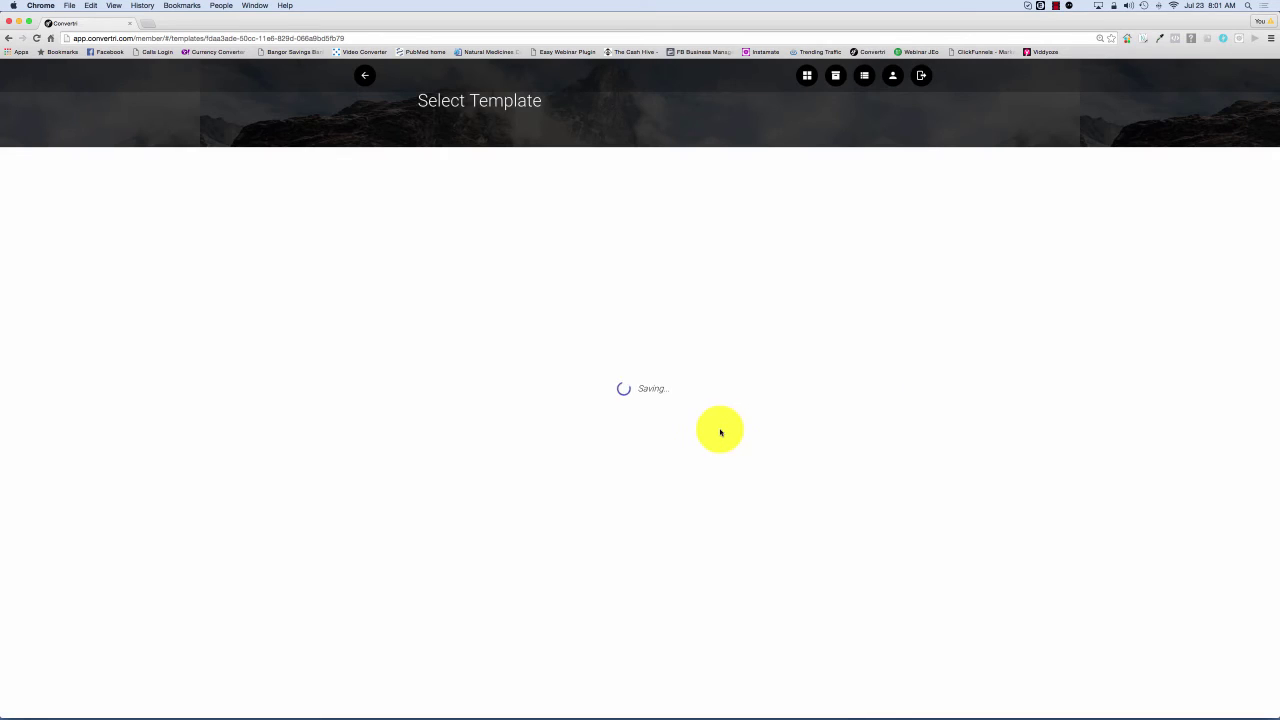
mouse_move(478, 176)
mouse_down()
mouse_move(490, 407)
mouse_move(480, 371)
mouse_up()
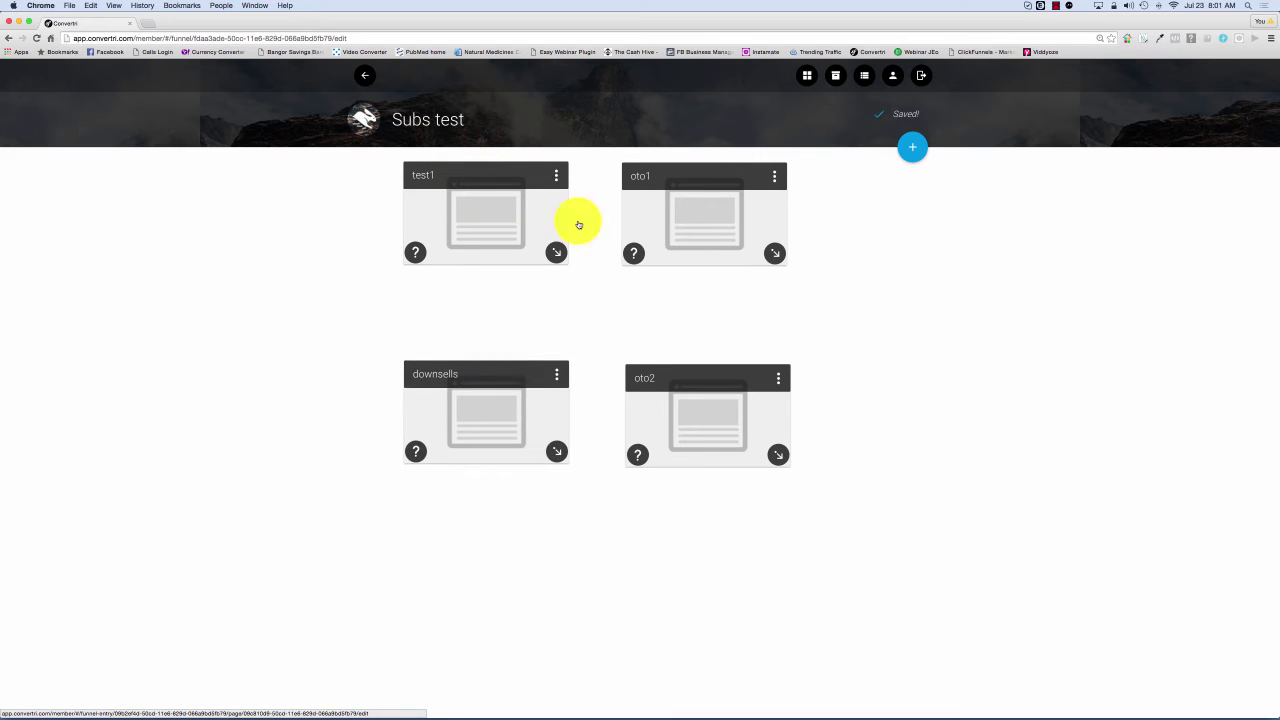
drag(508, 374, 576, 501)
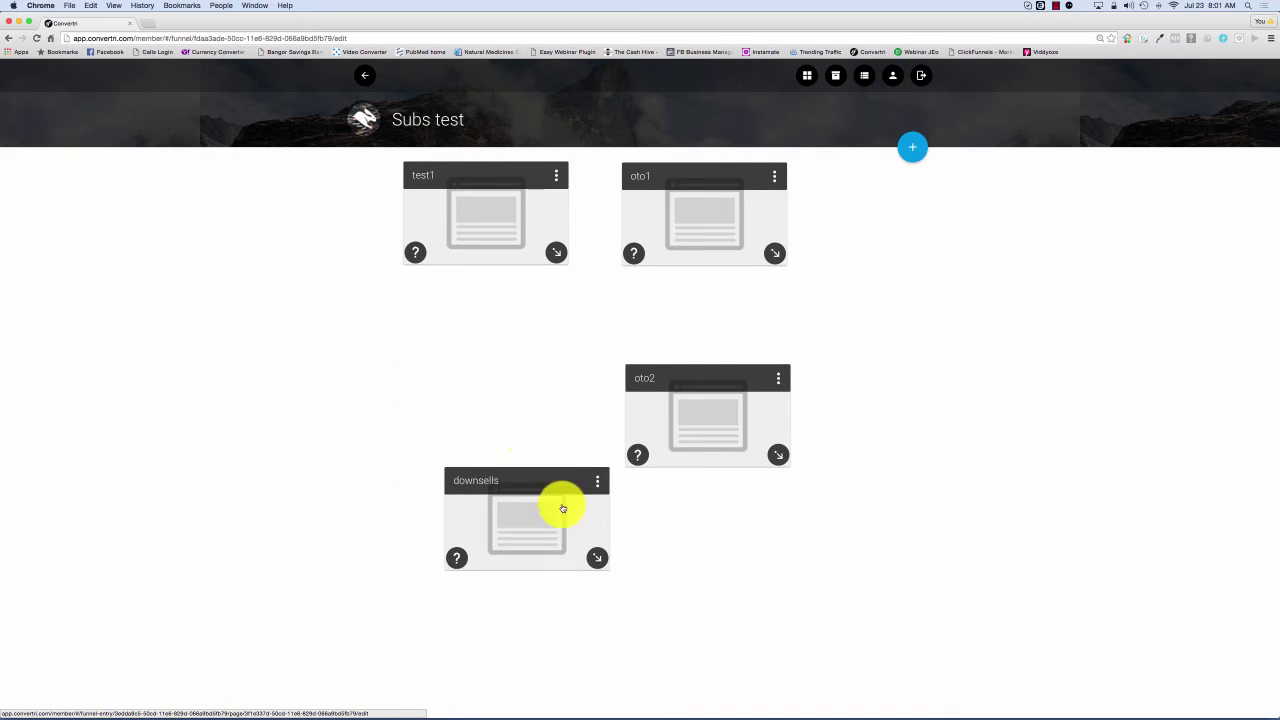
Rename the test1 page card to 'Main offer' from its options menu
click(557, 176)
click(580, 187)
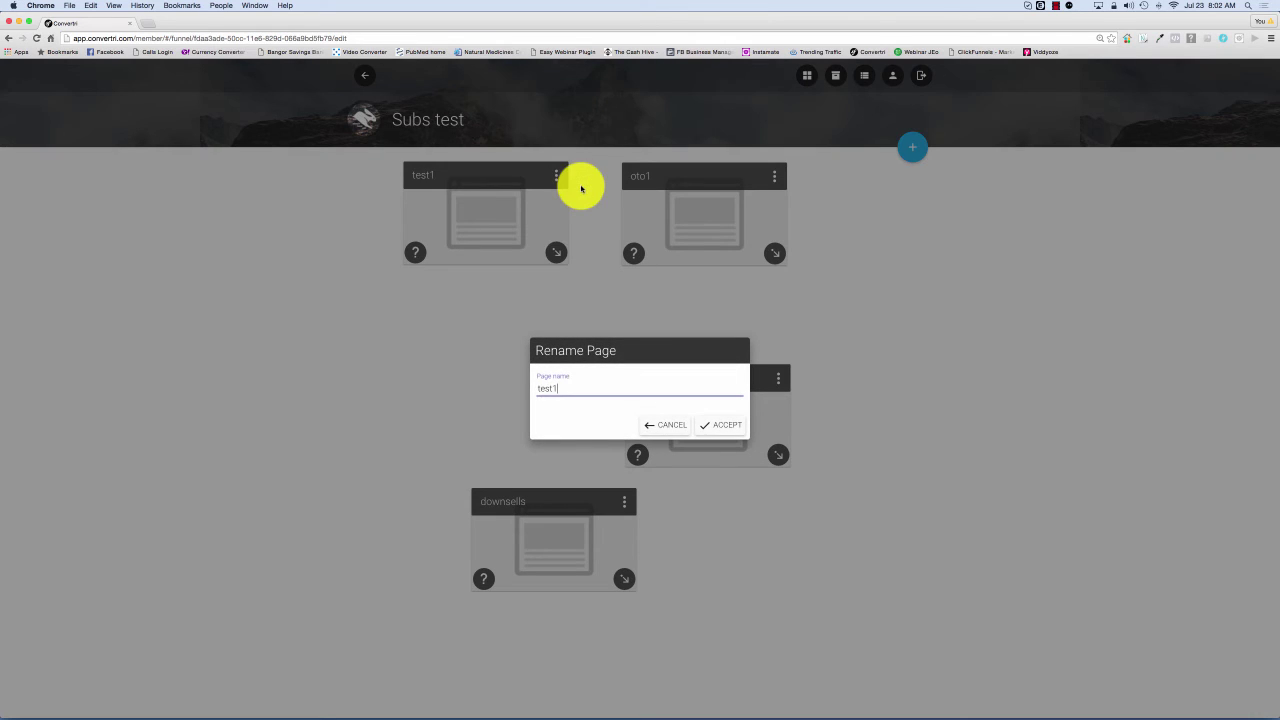
double_click(558, 392)
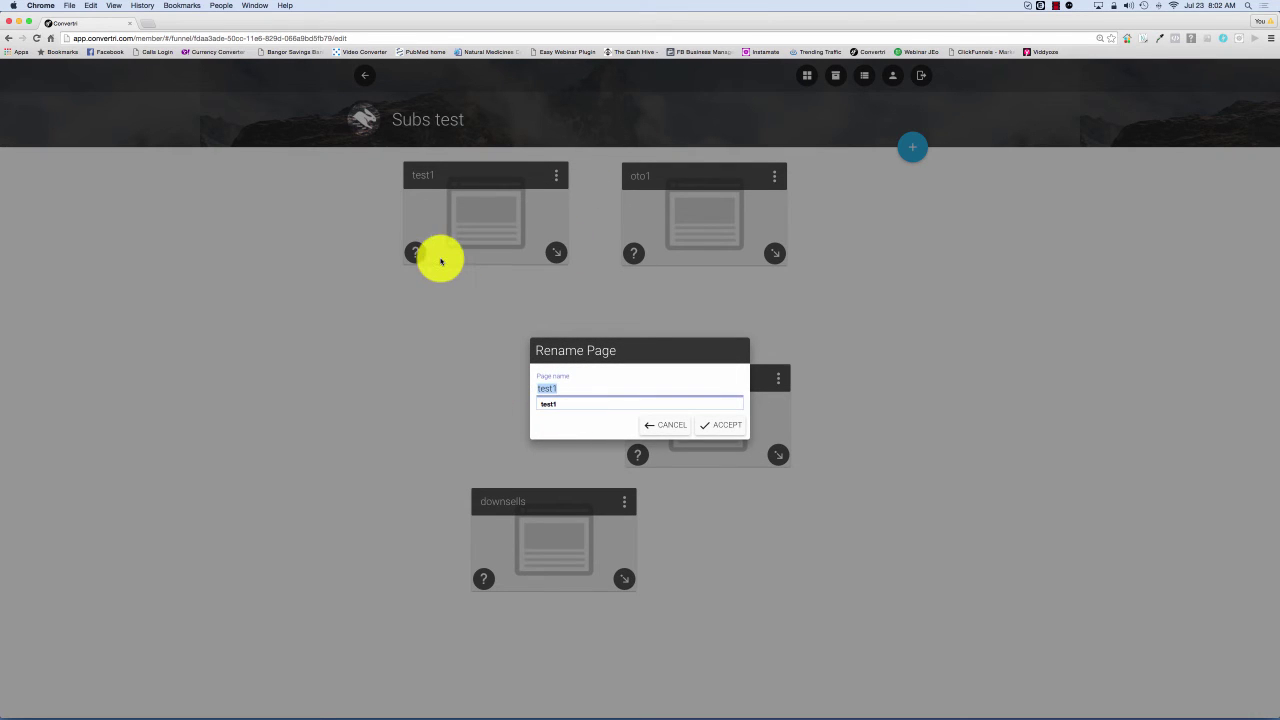
text(Main o)
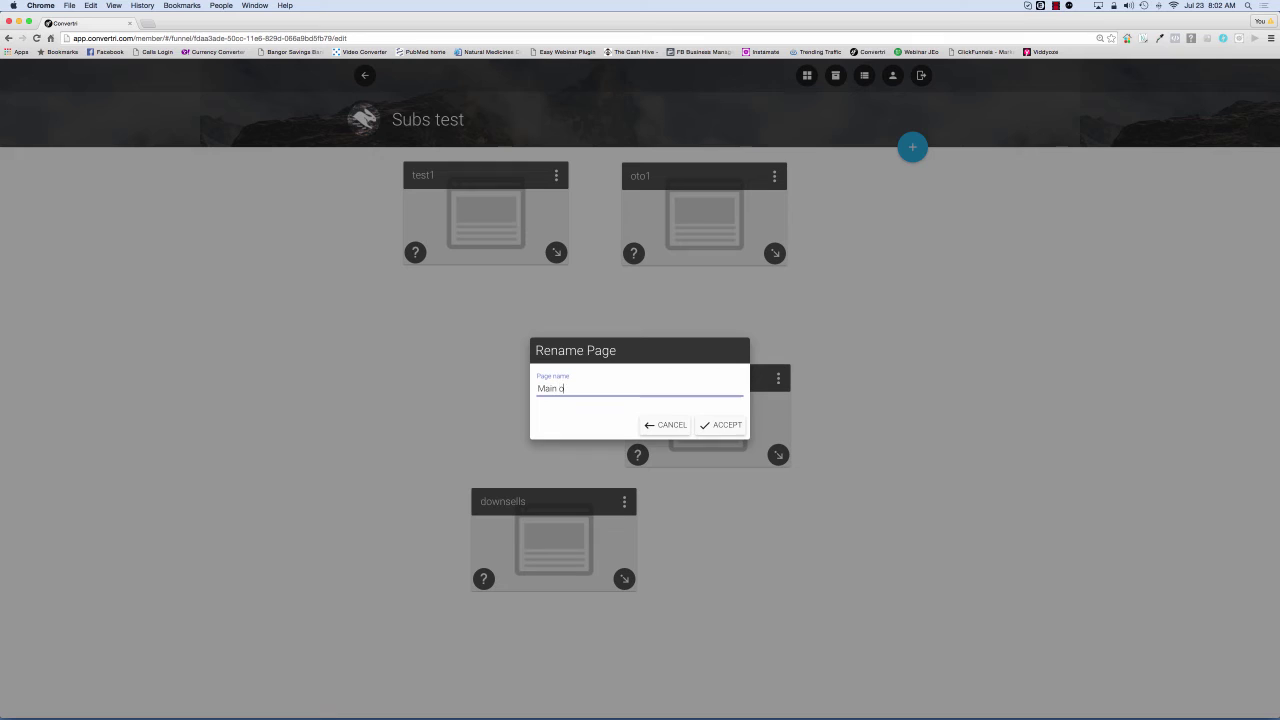
text(ffer)
key(Return)
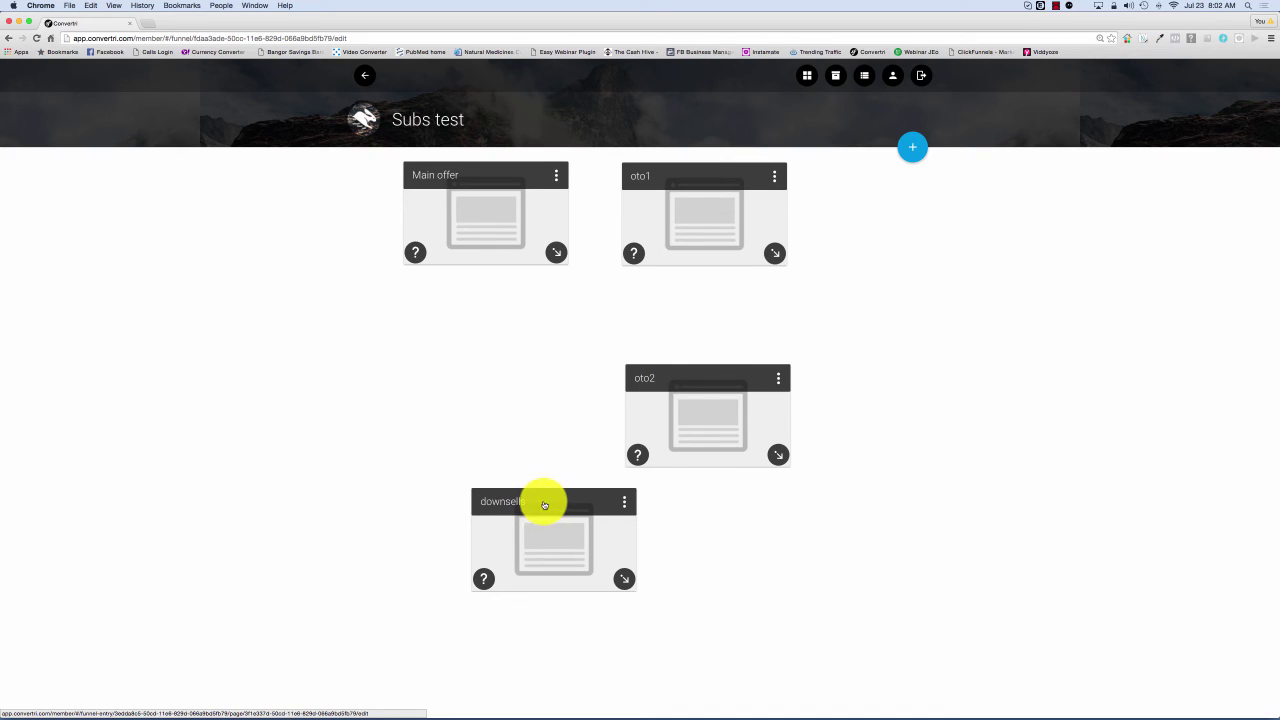
Shift the downsells and oto2 cards, then link Main offer→oto1 and oto1→oto2
drag(560, 501, 506, 481)
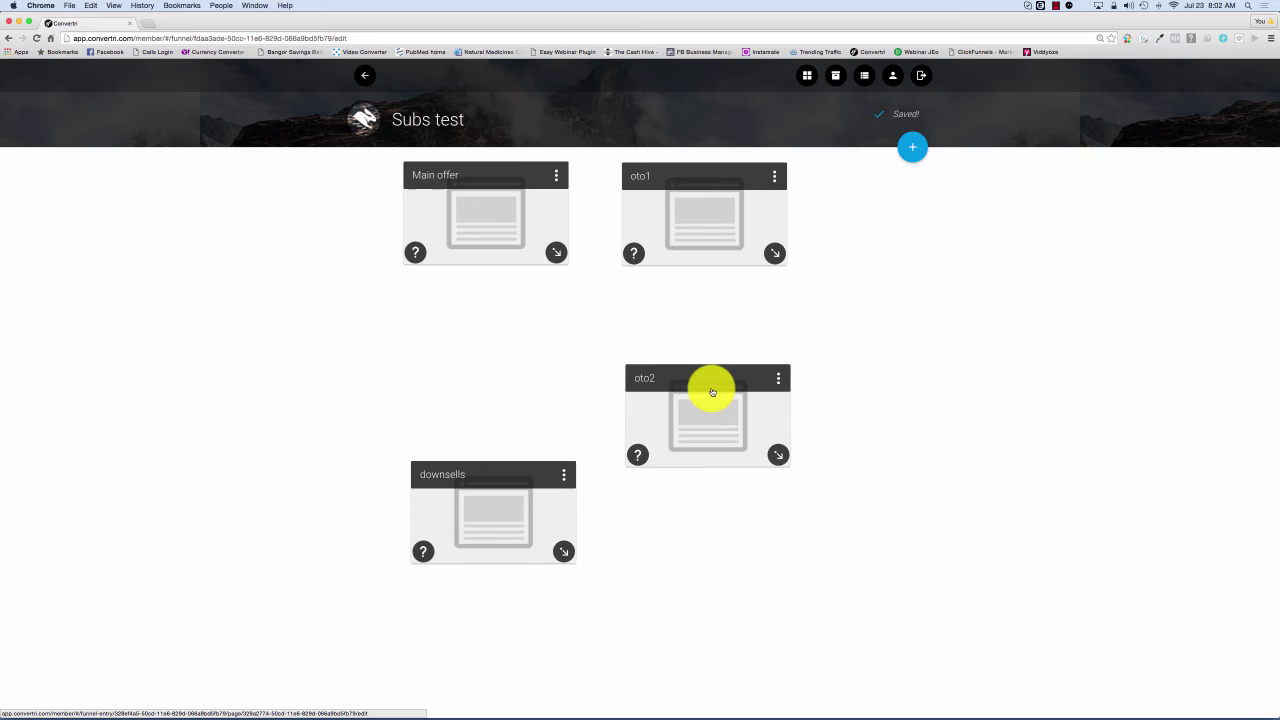
drag(709, 383, 711, 471)
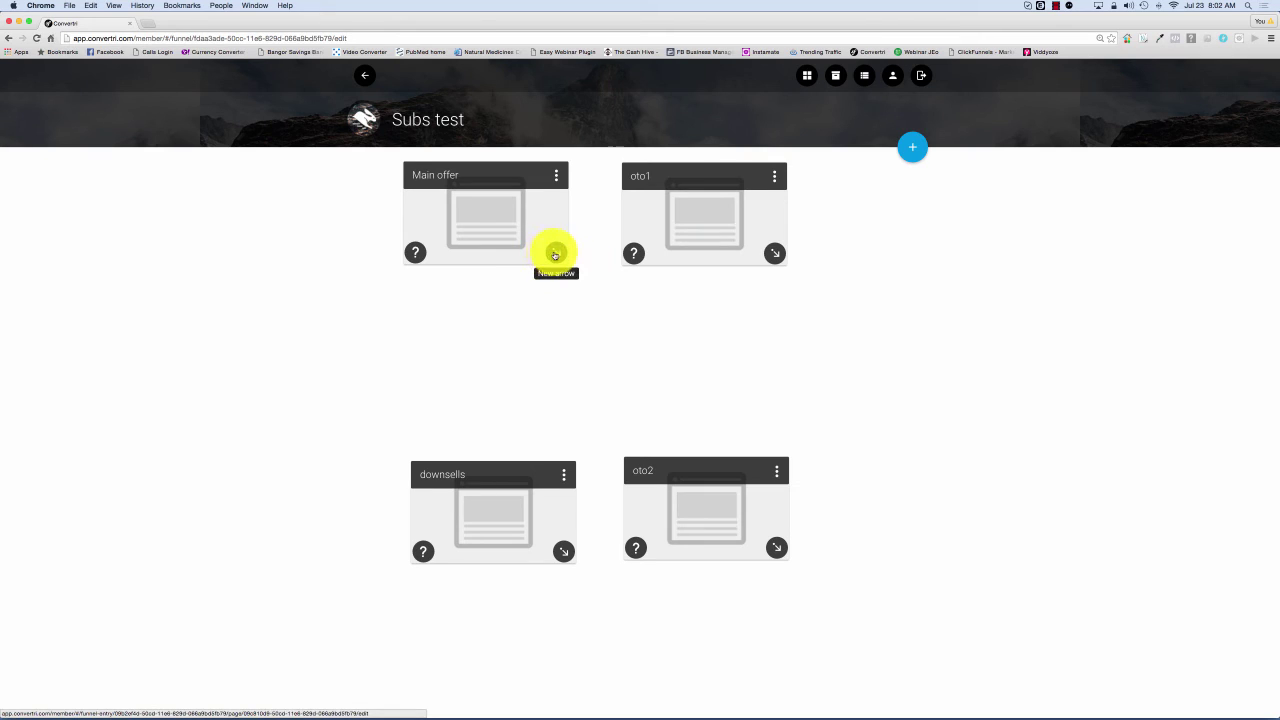
drag(556, 253, 651, 229)
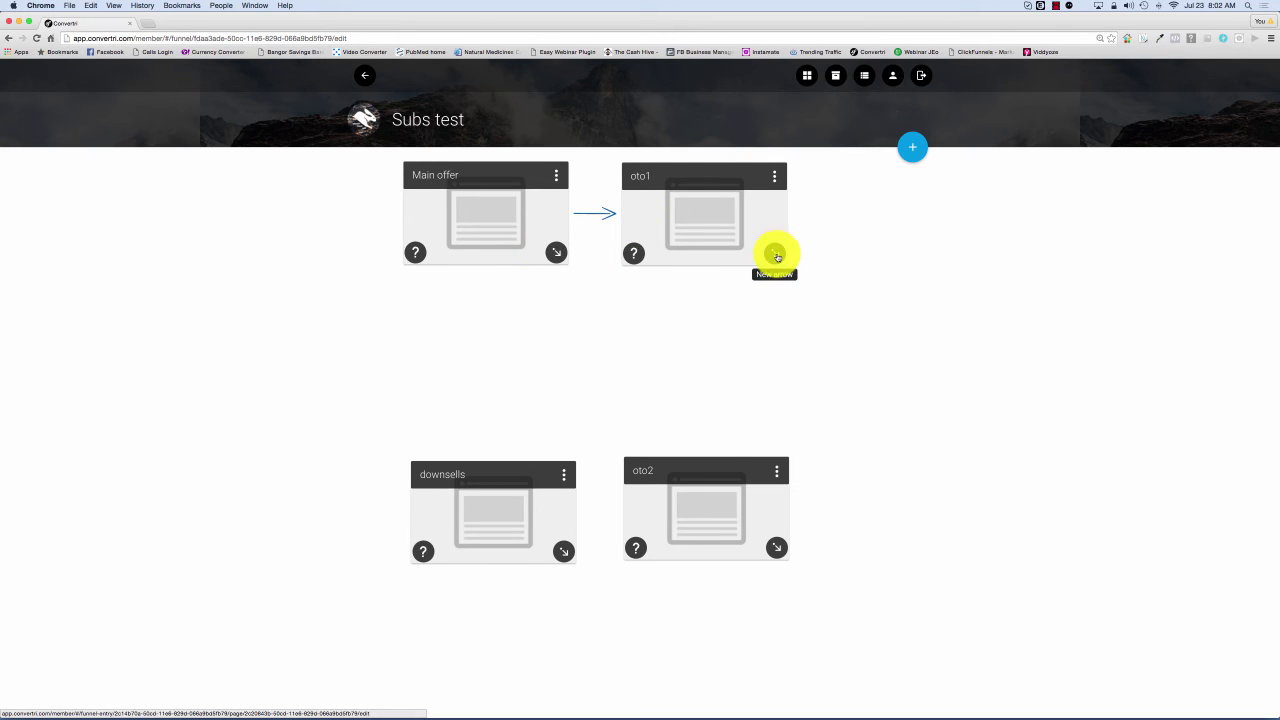
mouse_move(777, 257)
mouse_down()
mouse_move(737, 486)
mouse_move(705, 341)
mouse_up()
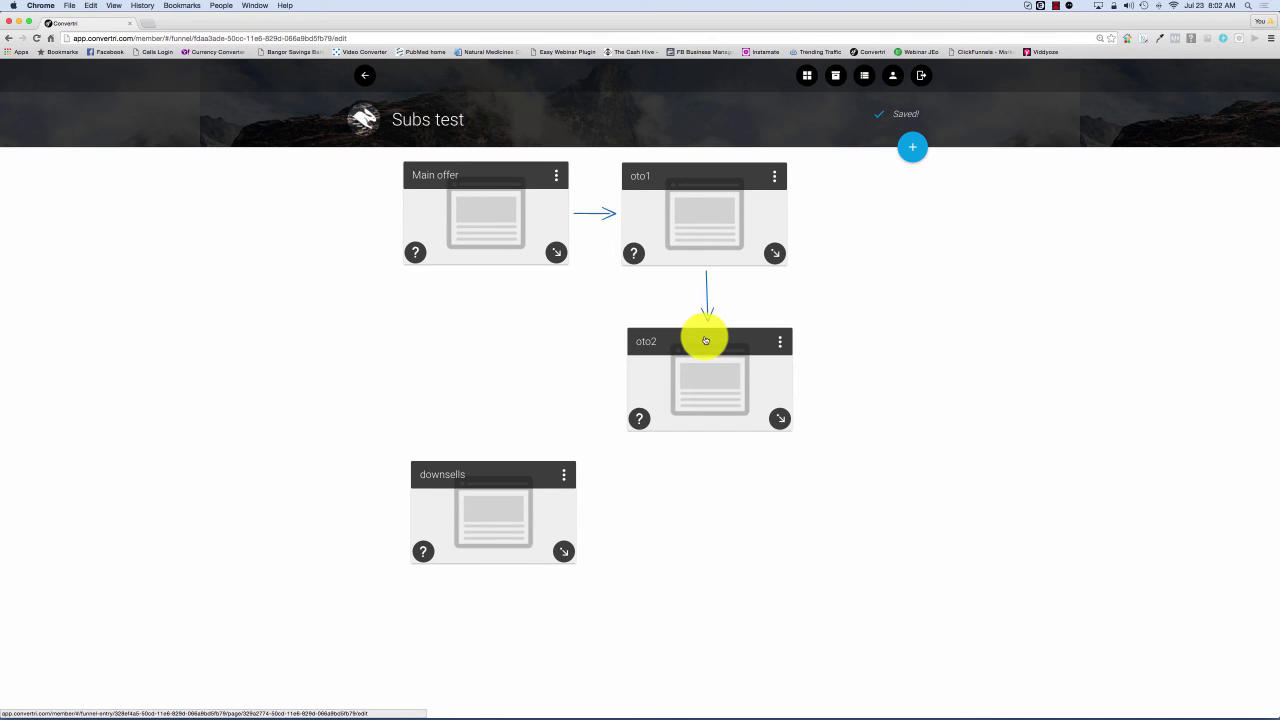
Move oto2 under Main offer and downsells under oto1, then link both to downsells
mouse_move(494, 477)
mouse_down()
mouse_move(862, 279)
mouse_move(529, 403)
mouse_up()
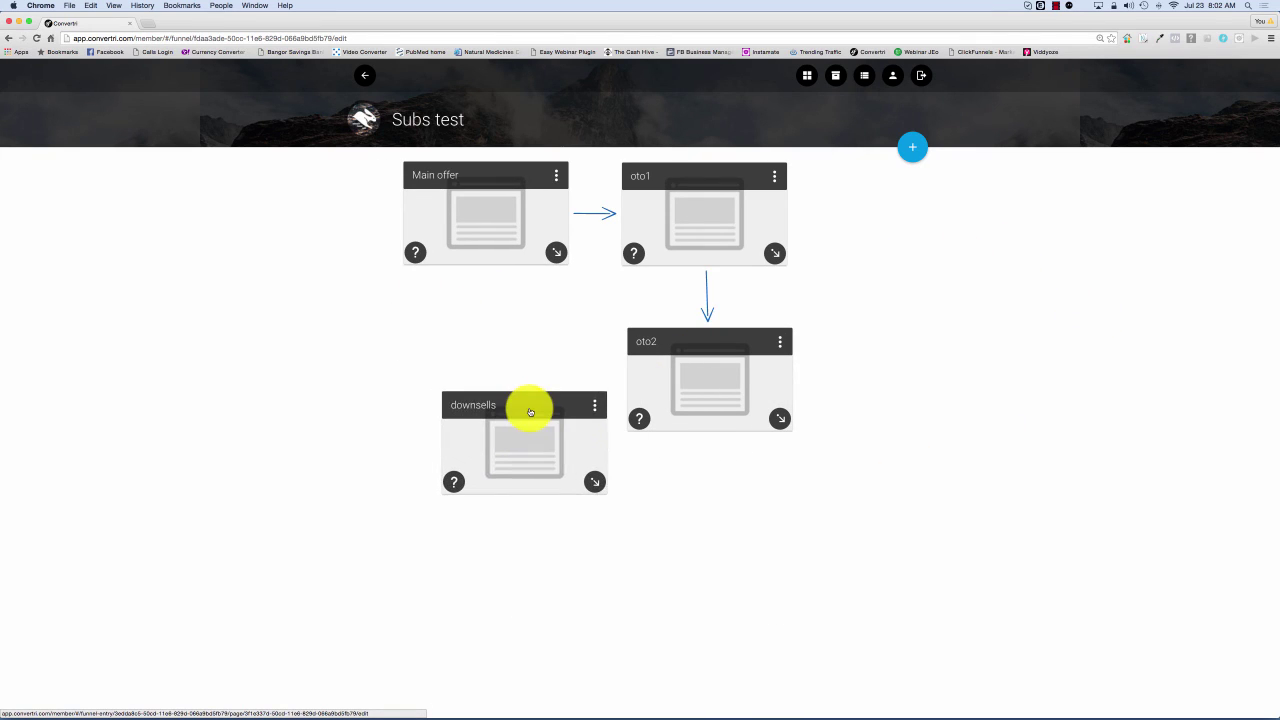
drag(706, 343, 515, 307)
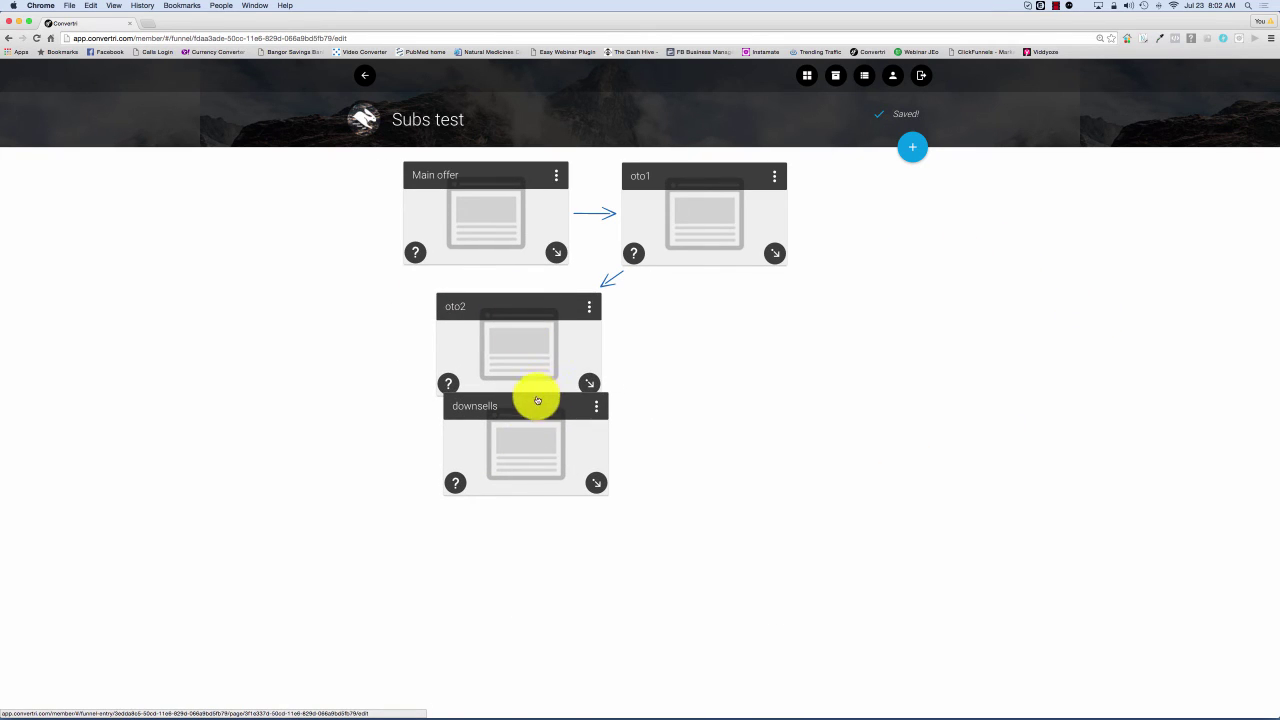
mouse_move(534, 400)
mouse_down()
mouse_move(644, 438)
mouse_move(735, 369)
mouse_up()
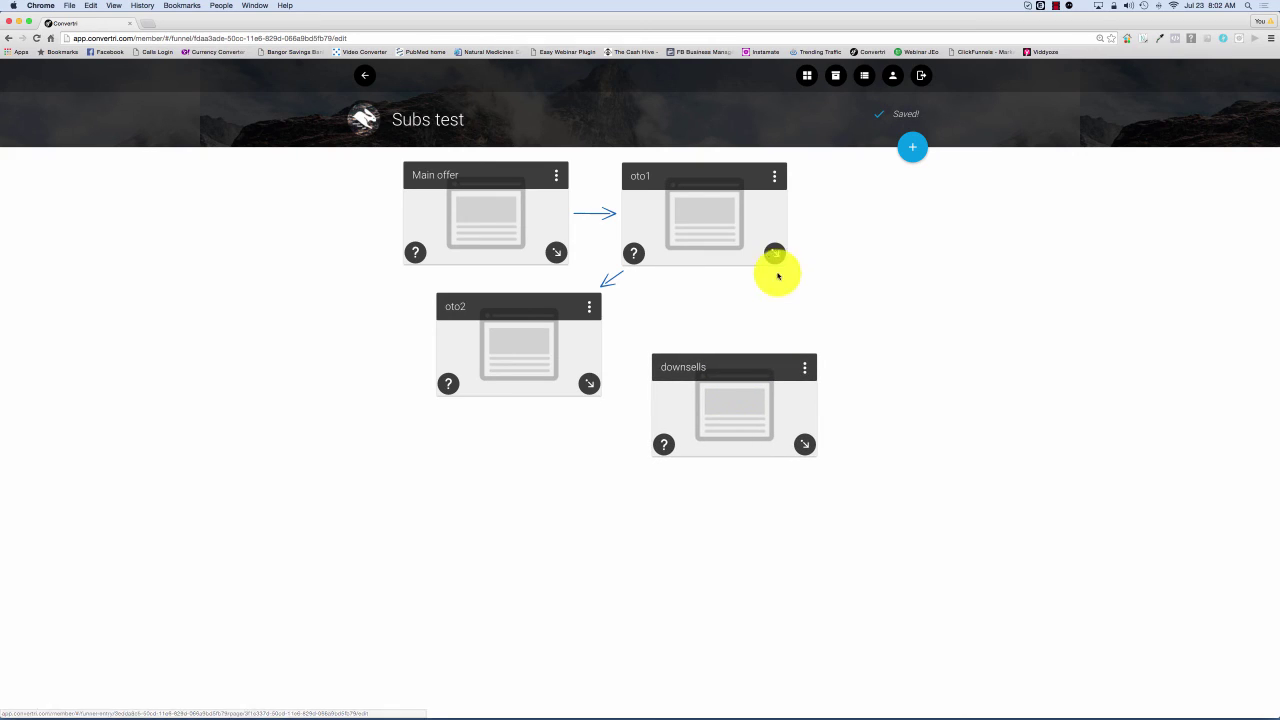
drag(775, 253, 788, 362)
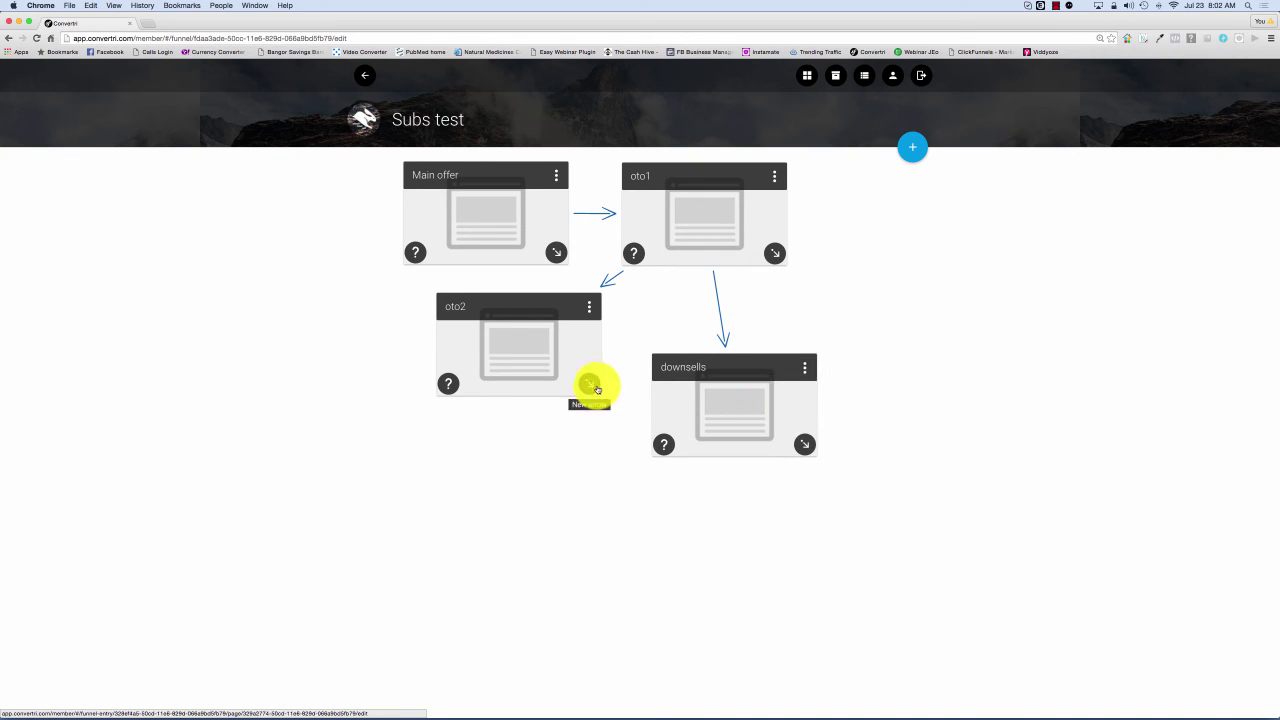
drag(589, 384, 652, 405)
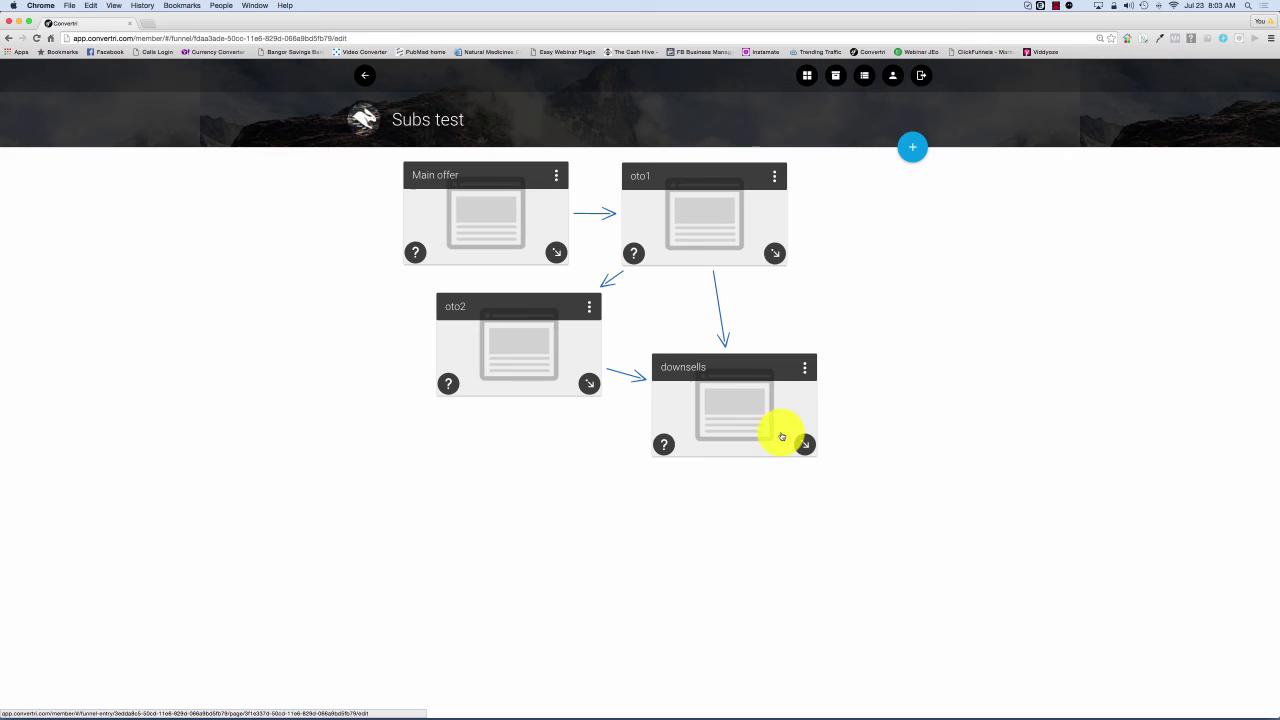
Add a blank page named Thankyou and place it below the others
click(905, 148)
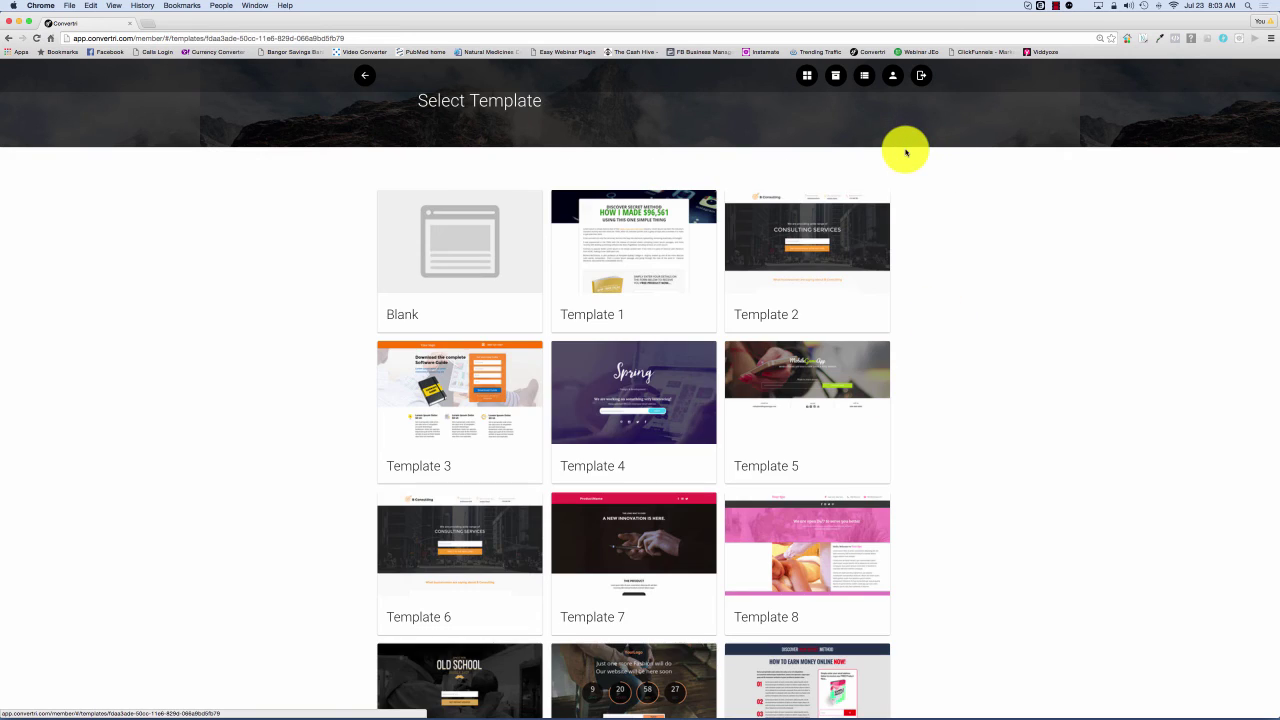
click(450, 255)
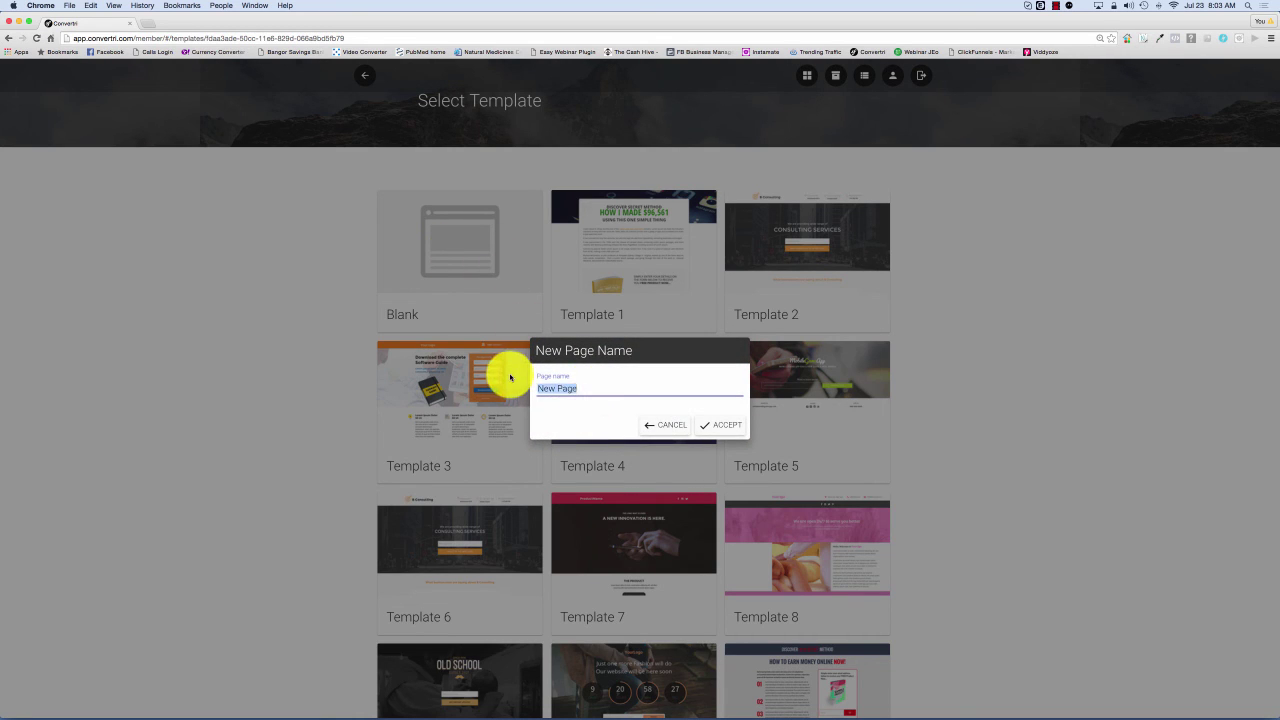
text(Thankyou)
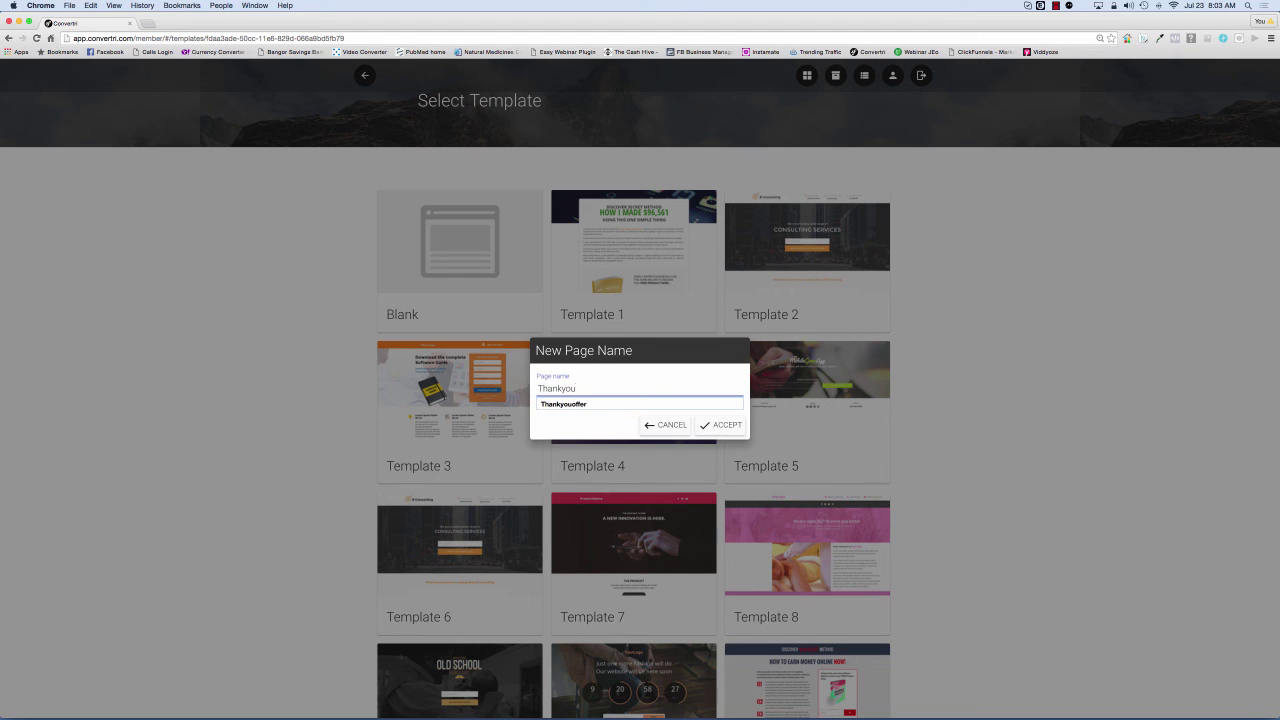
click(729, 427)
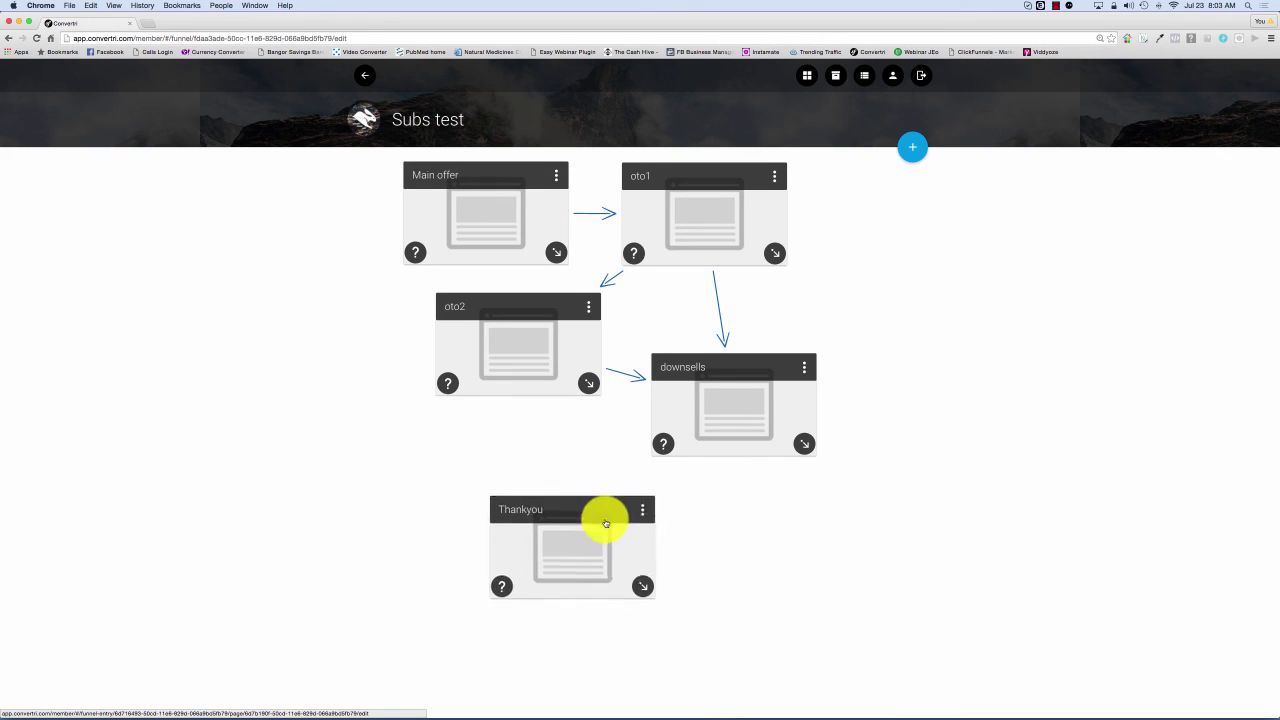
drag(605, 523, 570, 540)
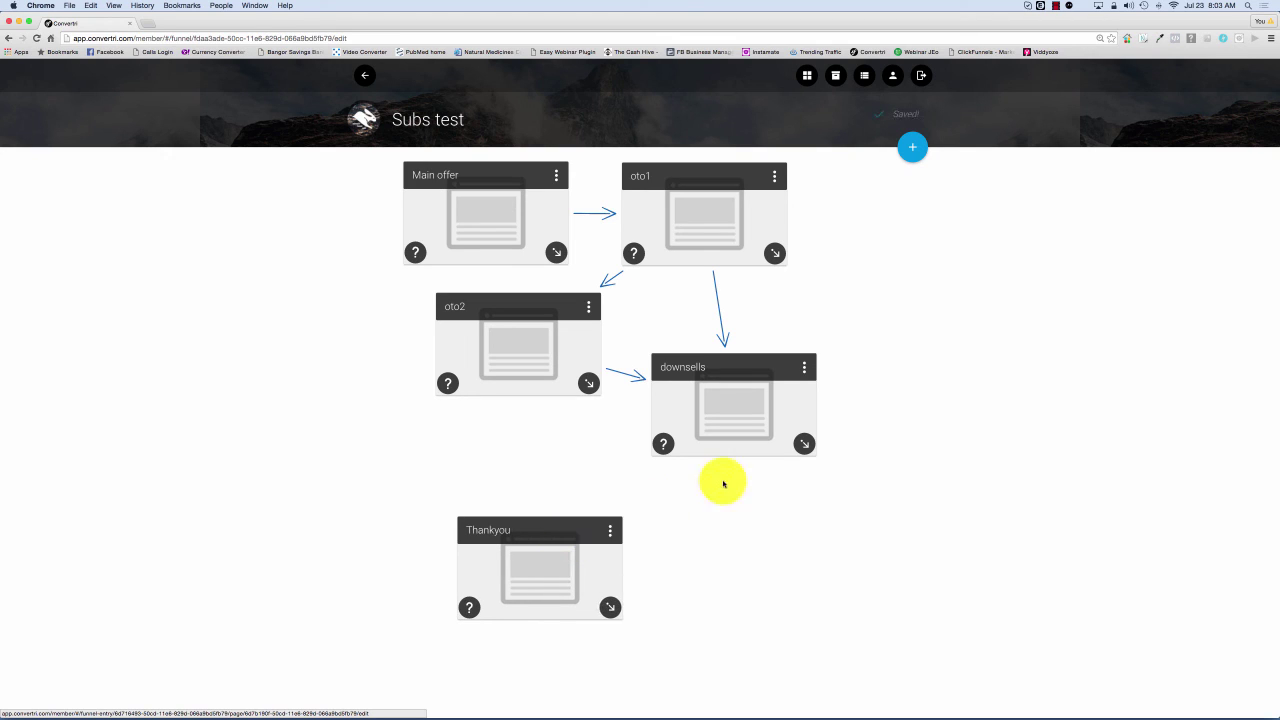
Link downsells, oto2 and oto1 to the Thankyou page with arrows
drag(804, 443, 608, 543)
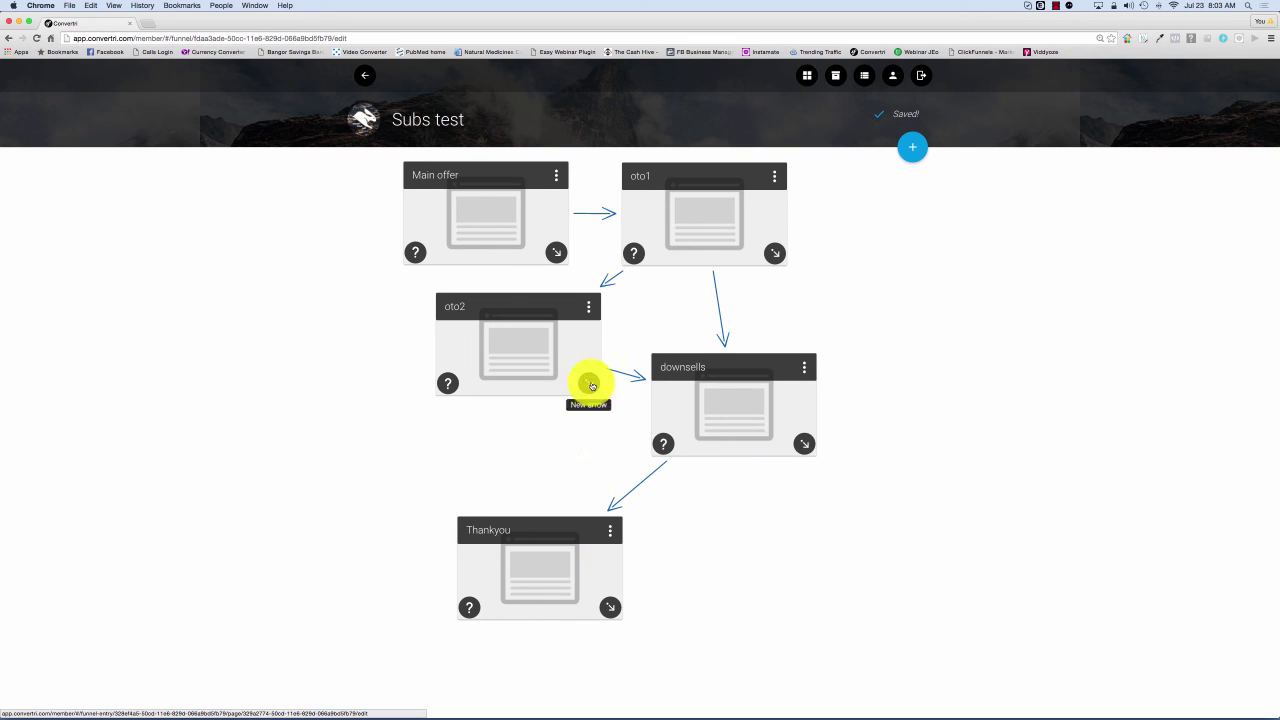
drag(588, 383, 583, 560)
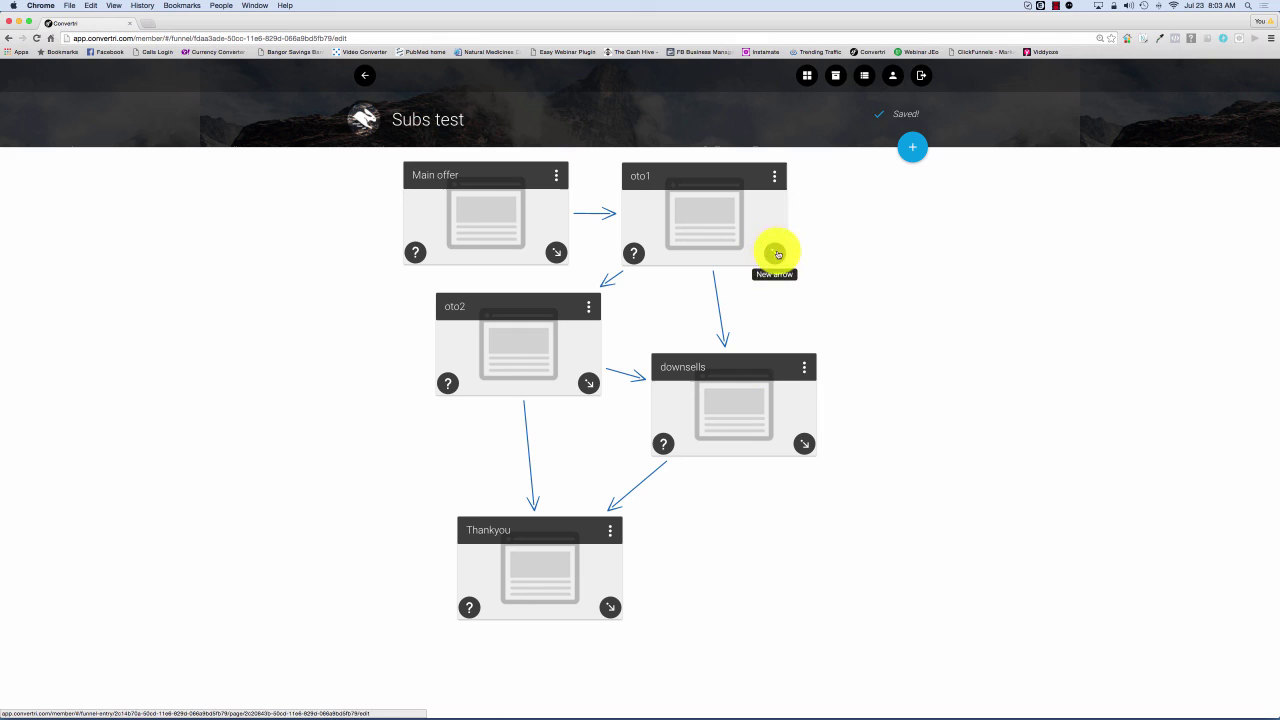
drag(775, 254, 567, 525)
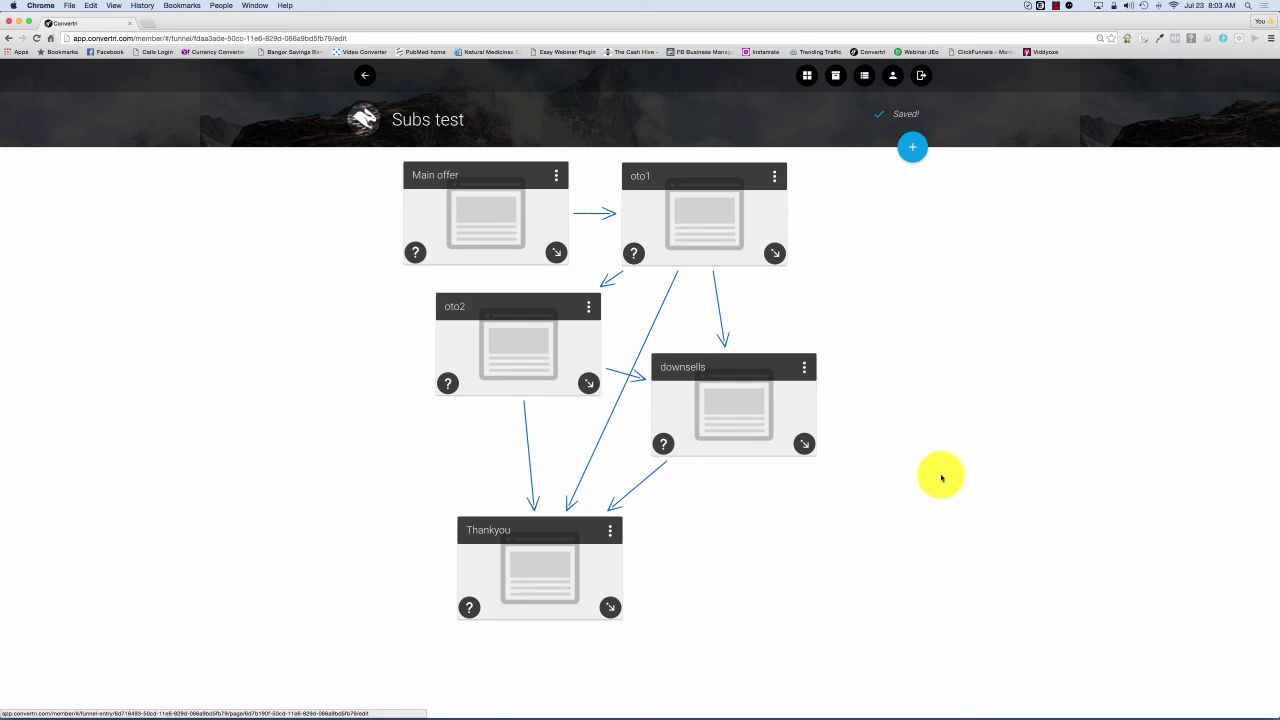